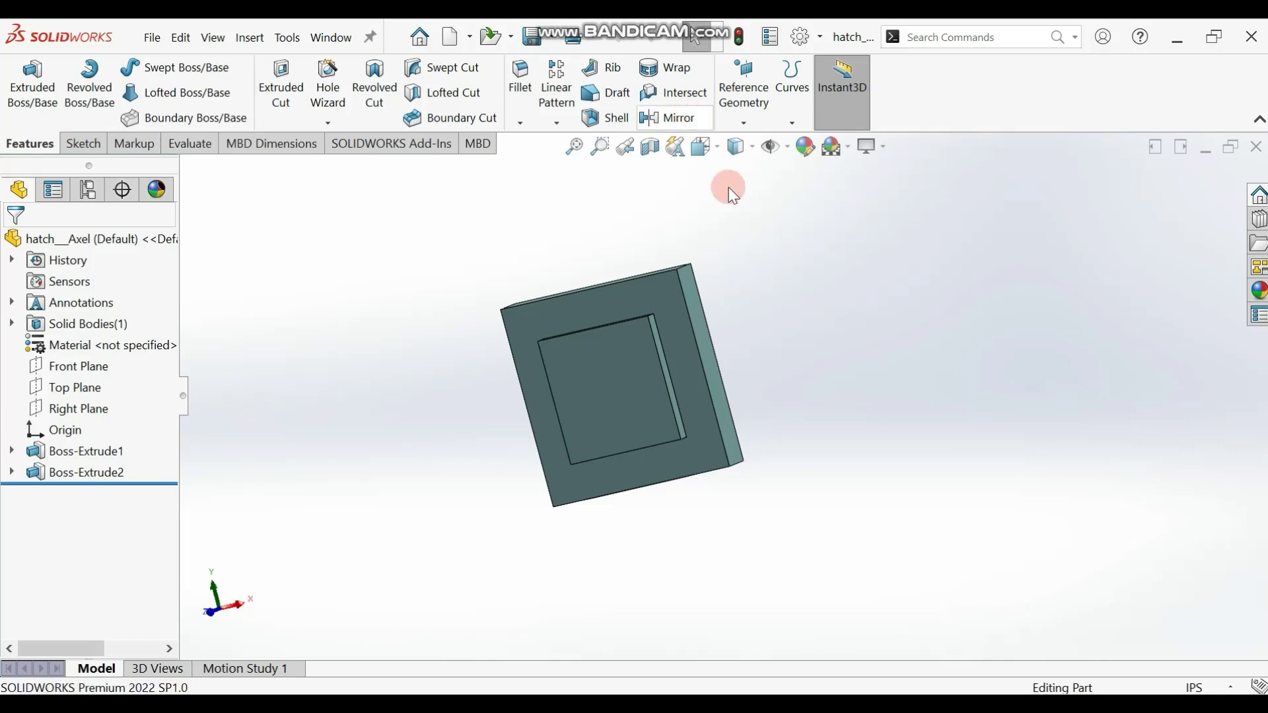
Step: Create a new empty part document, Part1
middle_click_drag(815, 330, 885, 348)
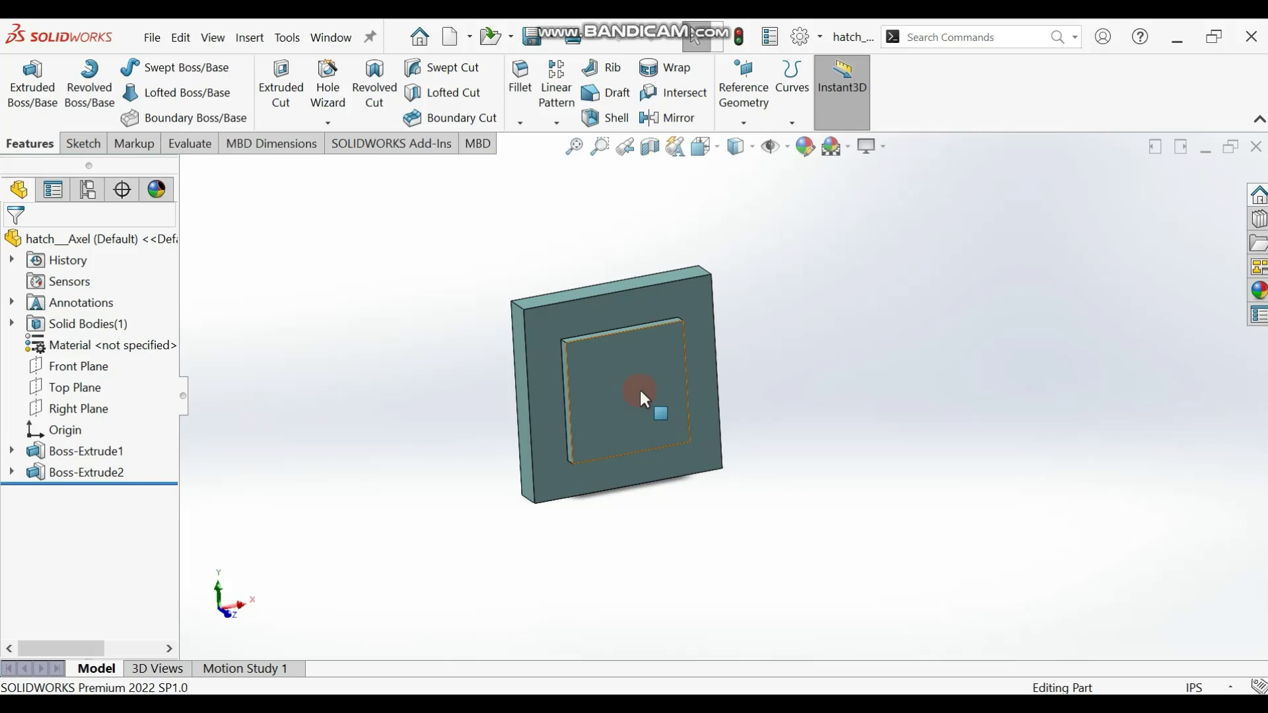
left_click(457, 34)
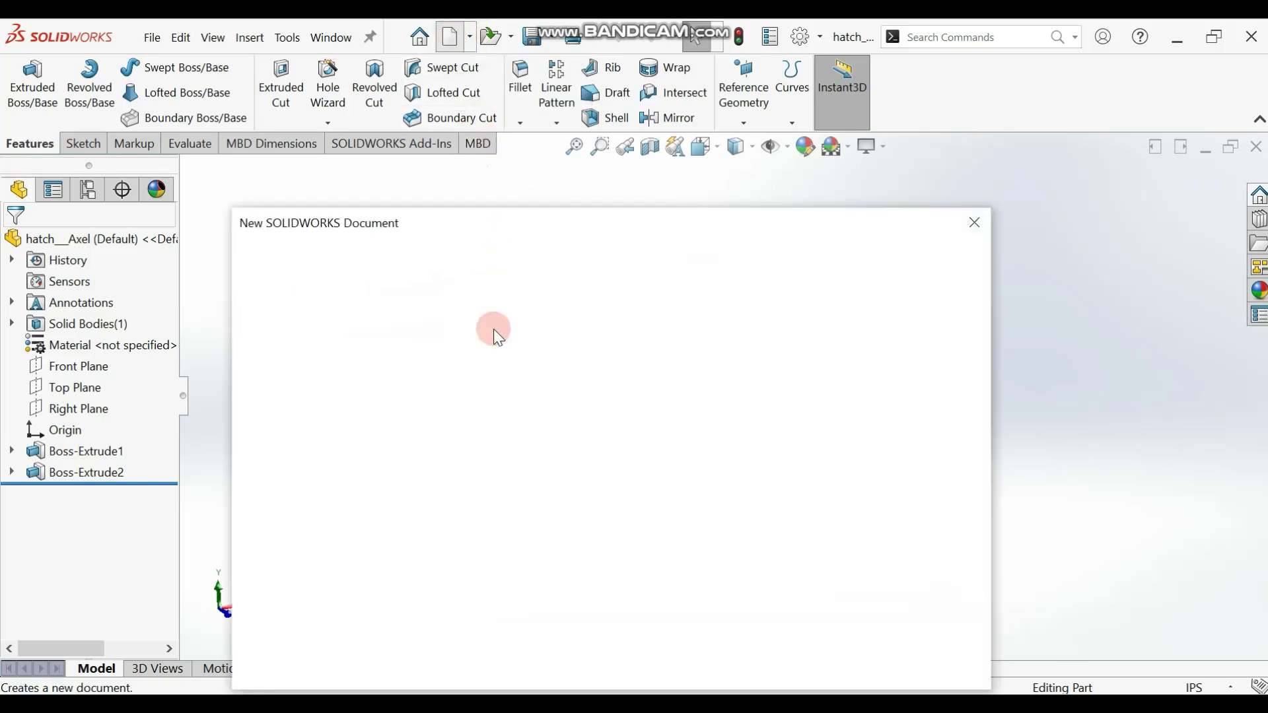
left_click(308, 372)
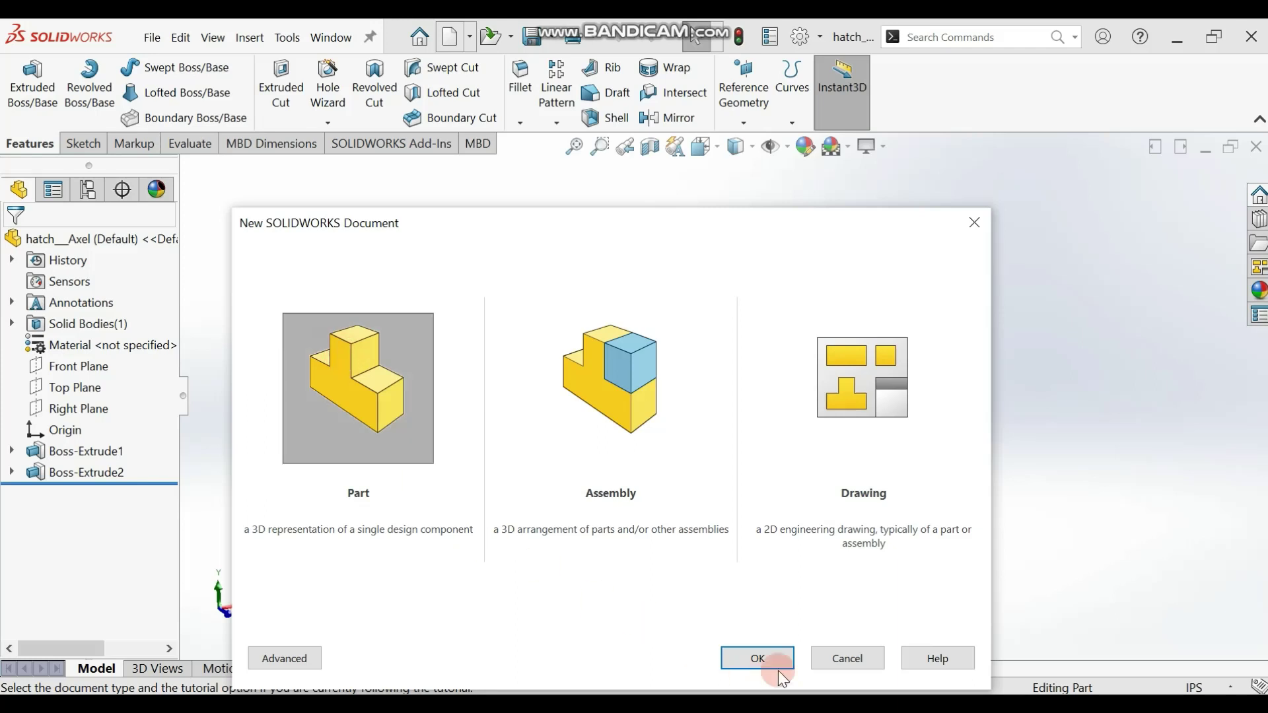
left_click(759, 656)
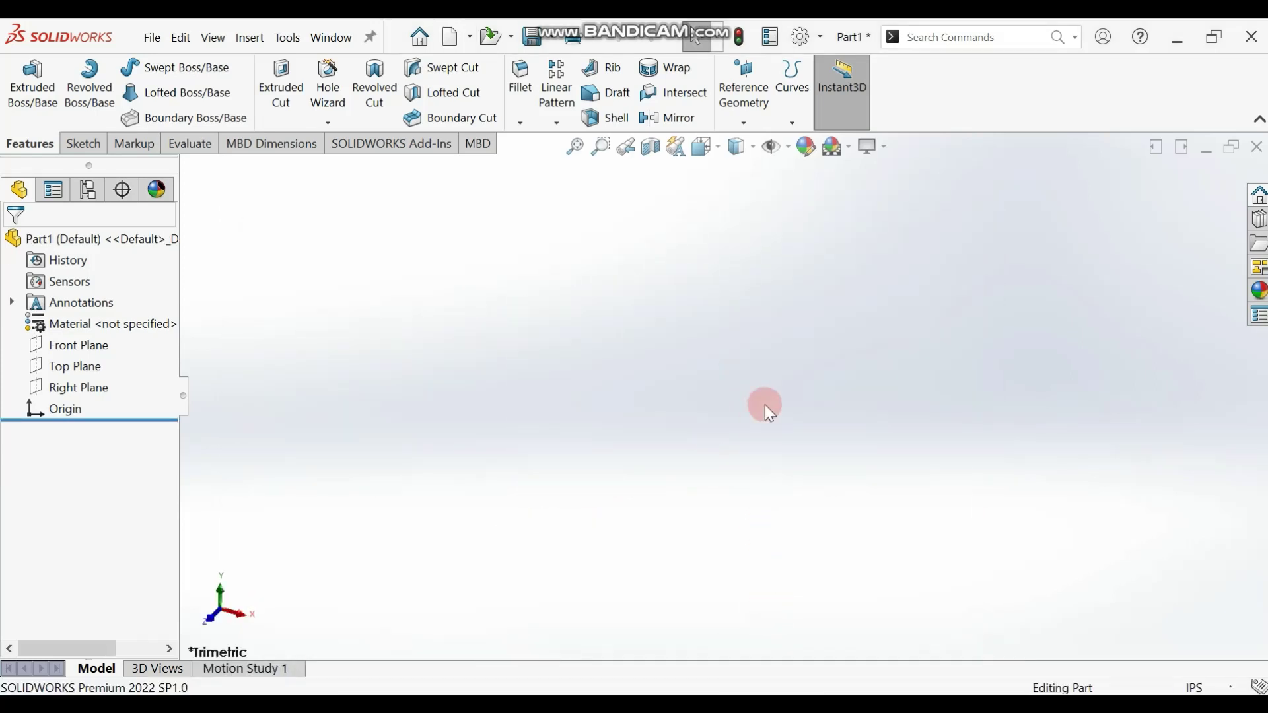
Step: Turn the view normal to the Front Plane
left_click(88, 349)
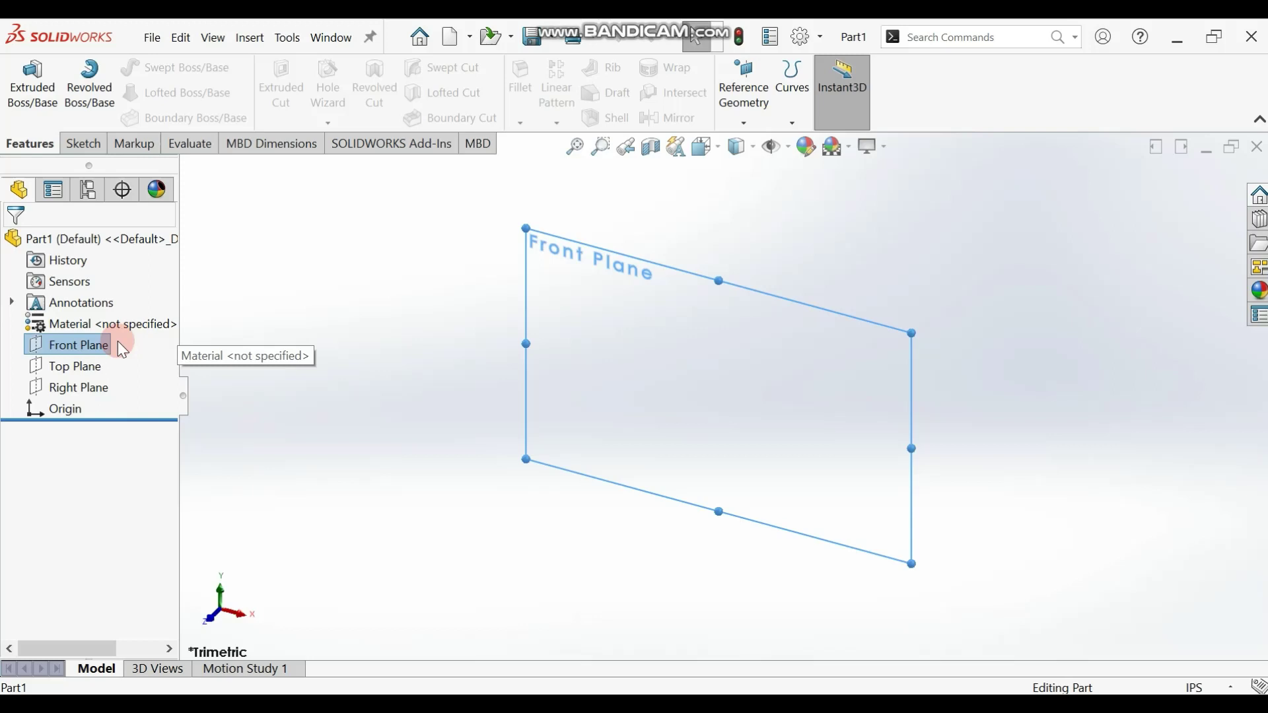
left_click(146, 343)
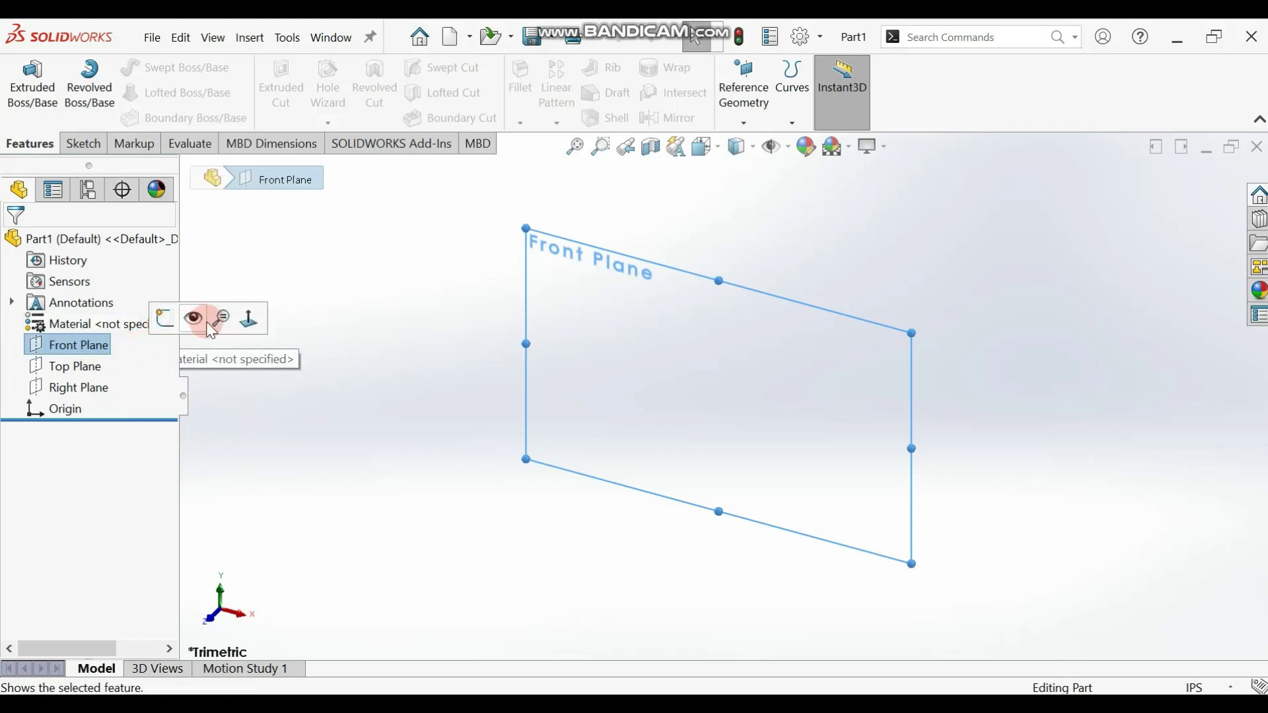
left_click(249, 319)
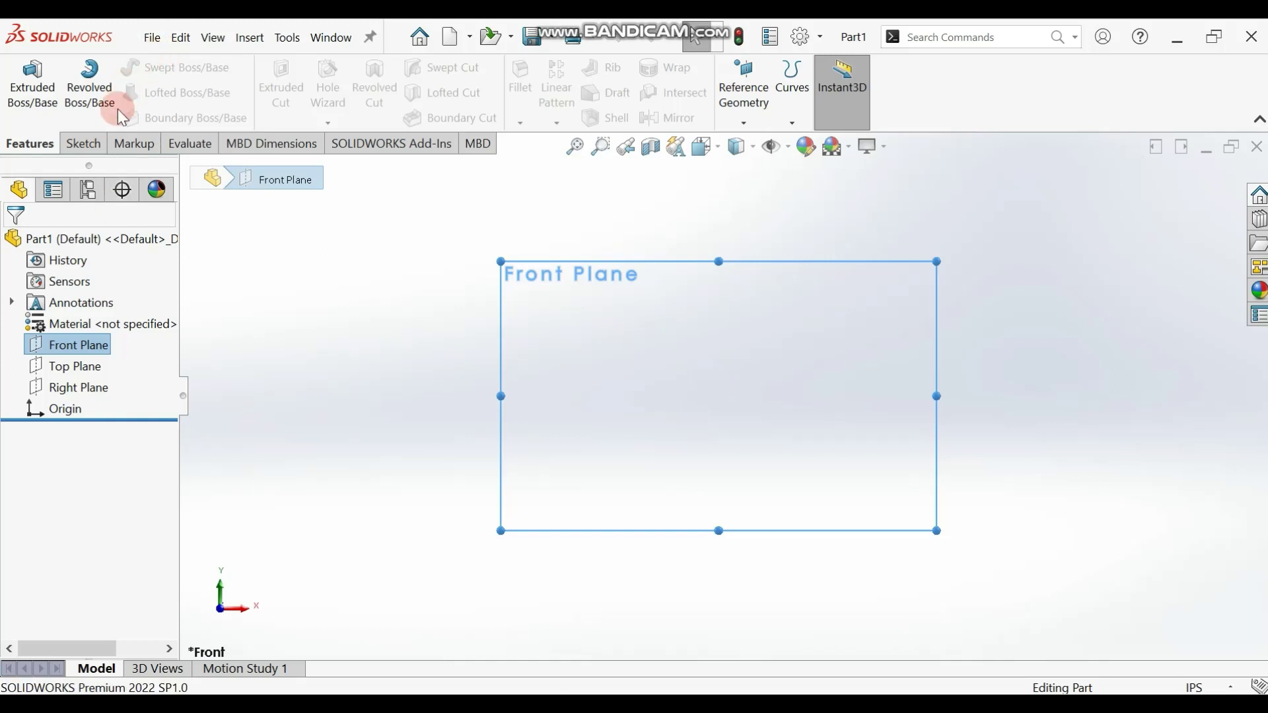
Step: Draw a center rectangle out from the origin on the Front Plane
left_click(84, 144)
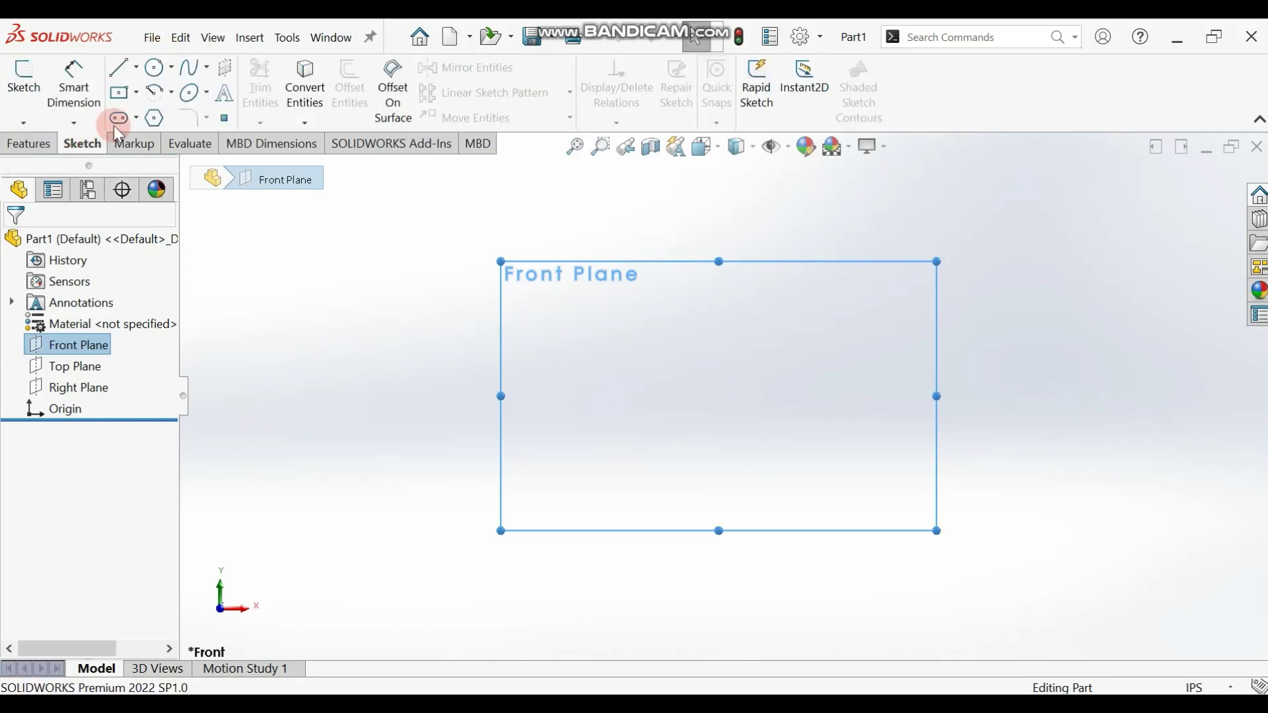
left_click(136, 93)
left_click(130, 94)
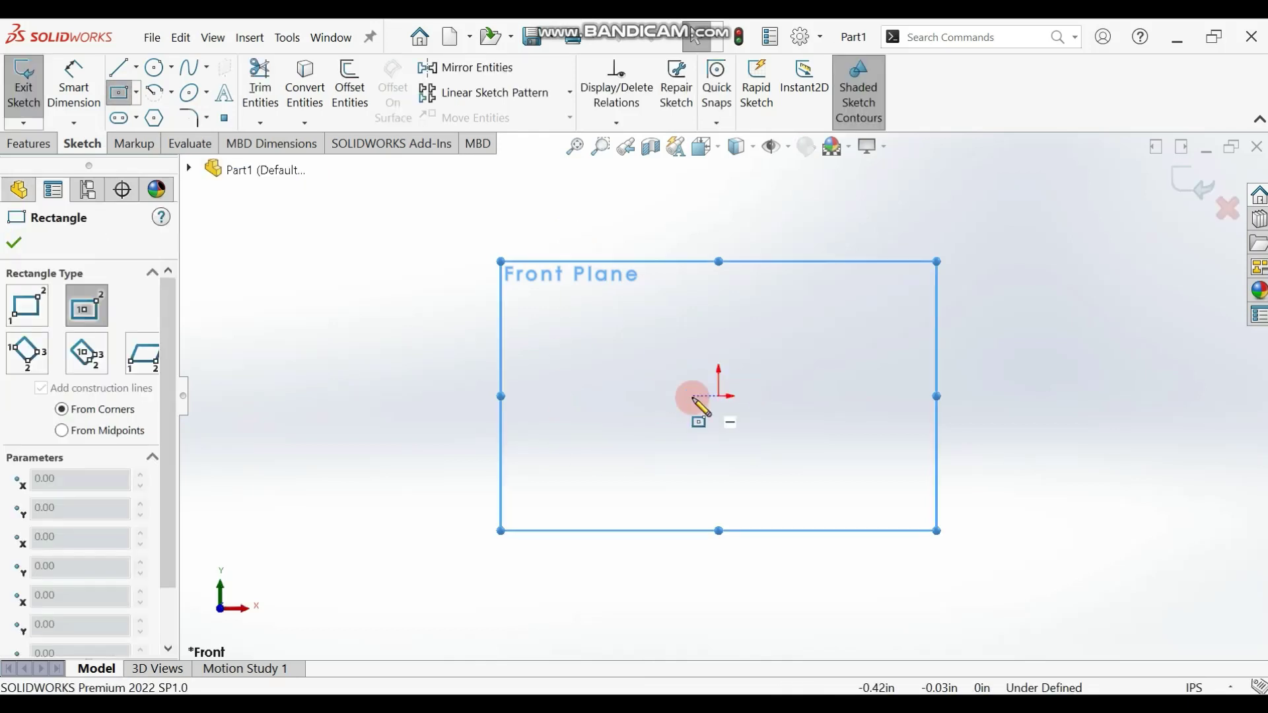
mouse_move(707, 396)
left_mouse_down()
mouse_move(787, 472)
mouse_move(840, 494)
left_mouse_up()
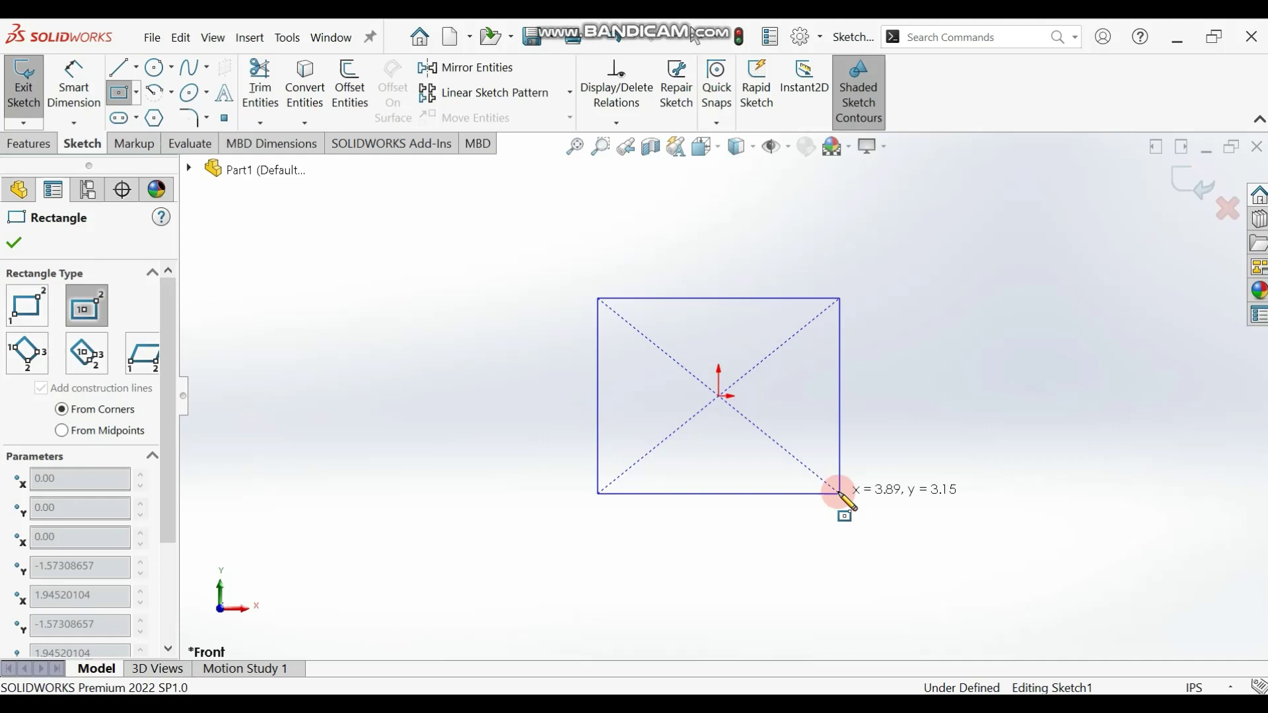
left_click(16, 243)
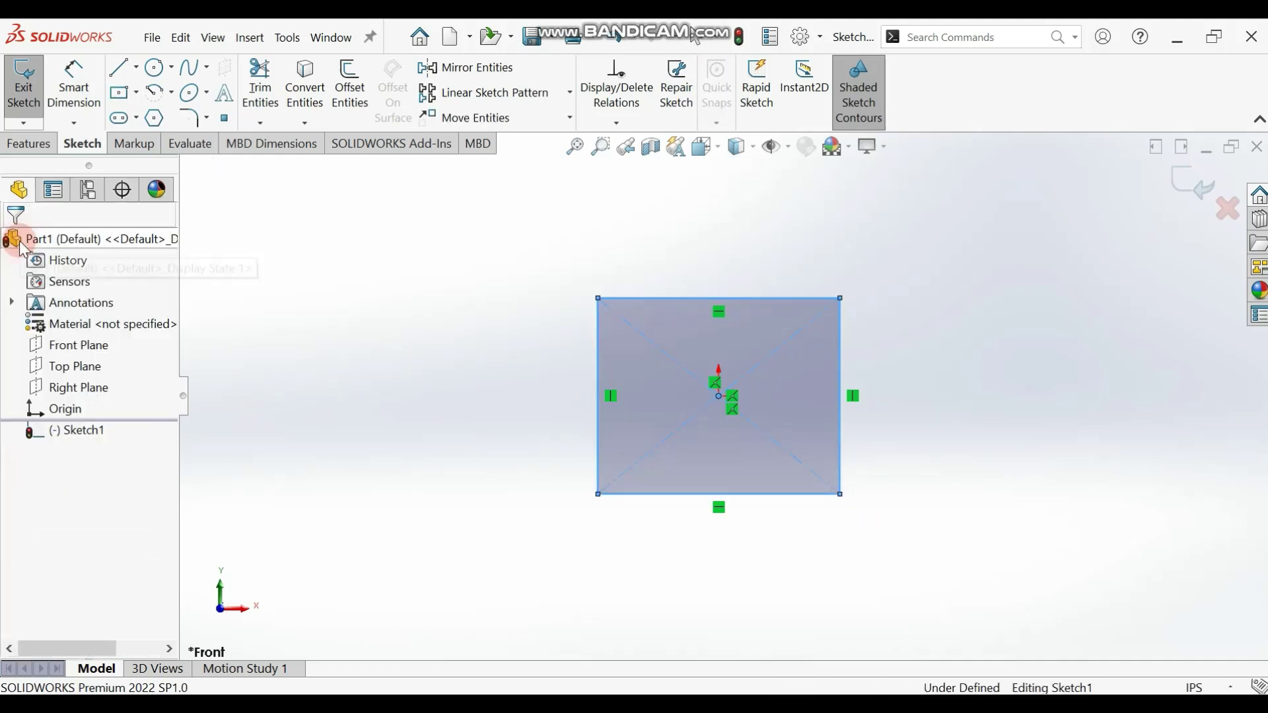
Step: Select the rectangle's edges and all sketch entities, then clear the selection
left_click(1165, 620)
left_click(807, 339)
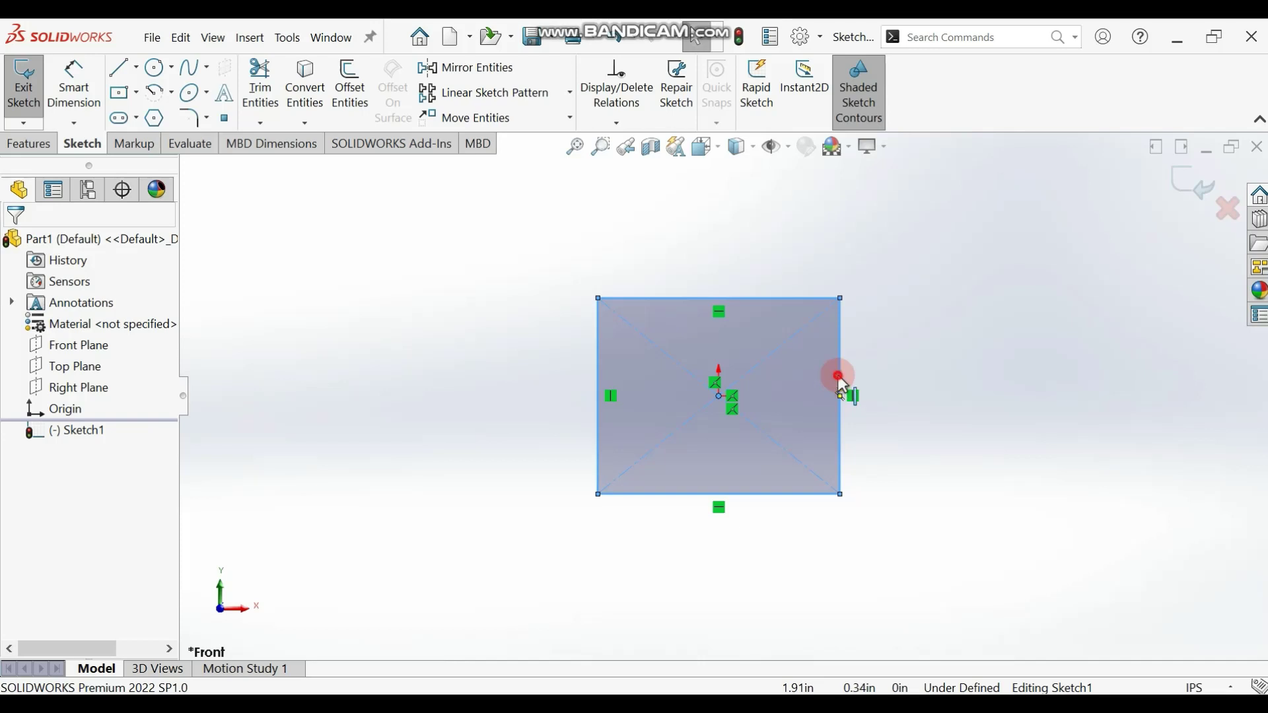
left_click(817, 377)
key("ctrl+a")
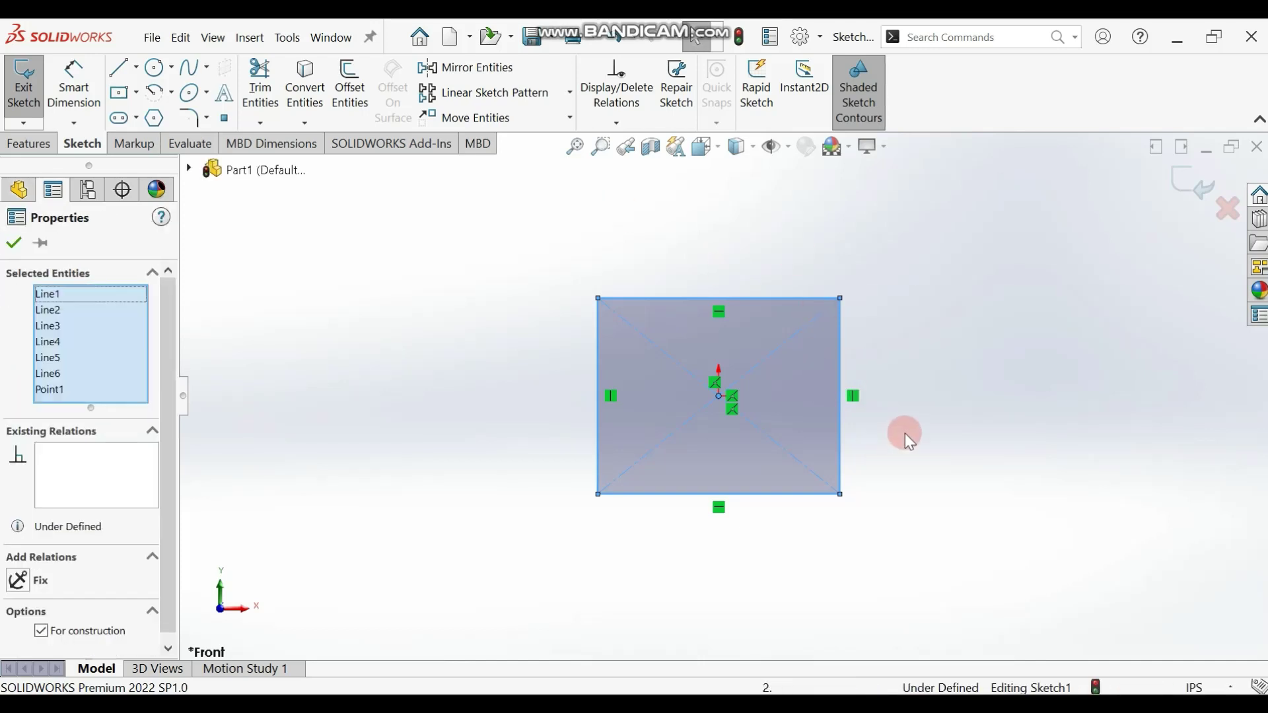
left_click(839, 366)
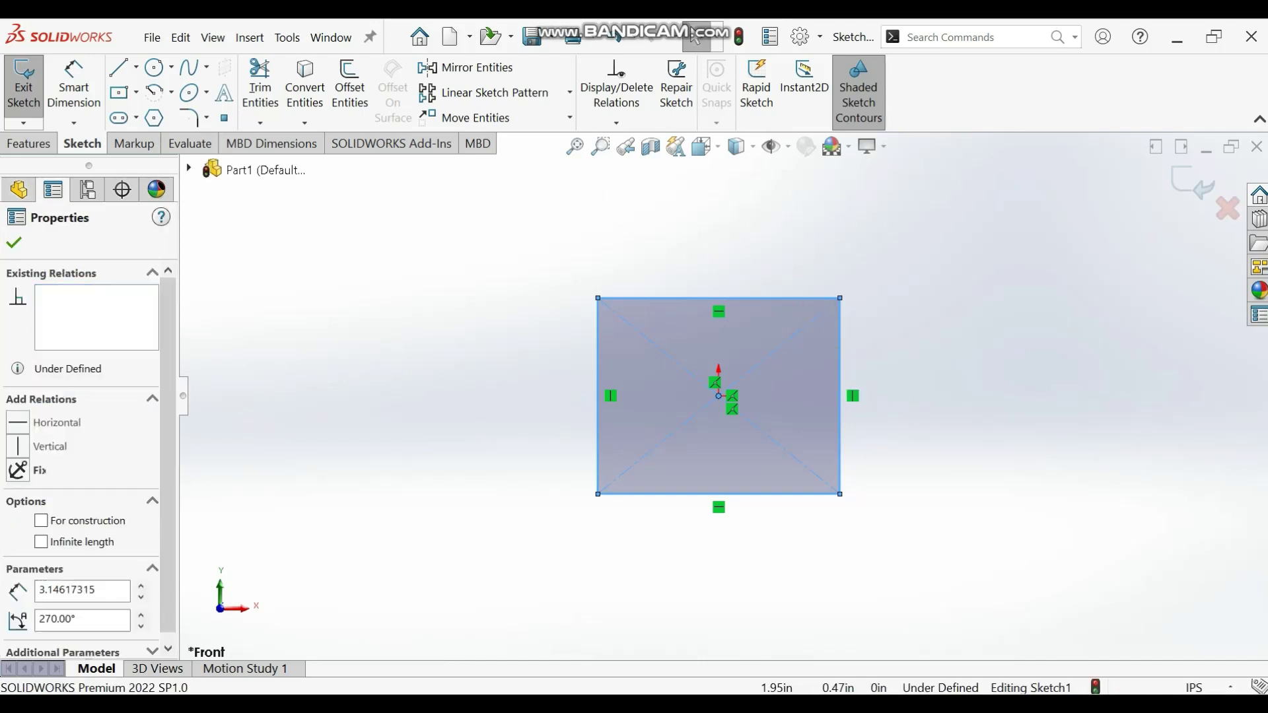
left_click(832, 366)
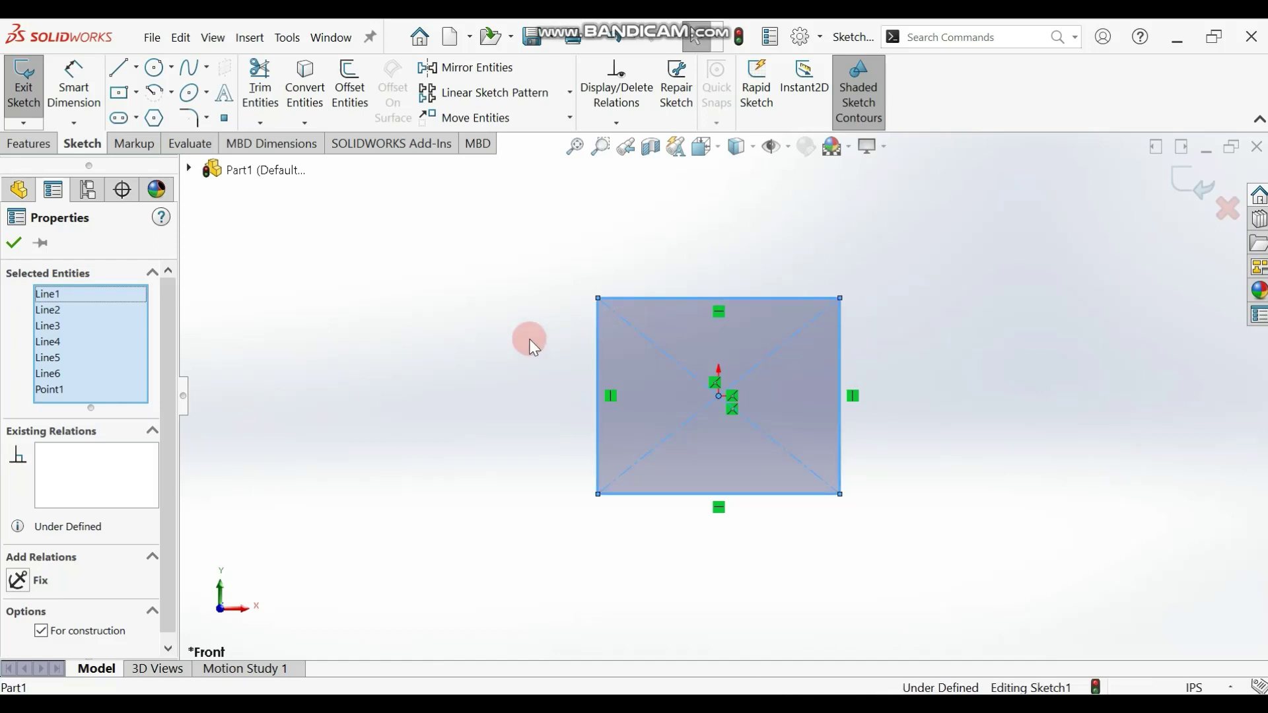
left_click(470, 339)
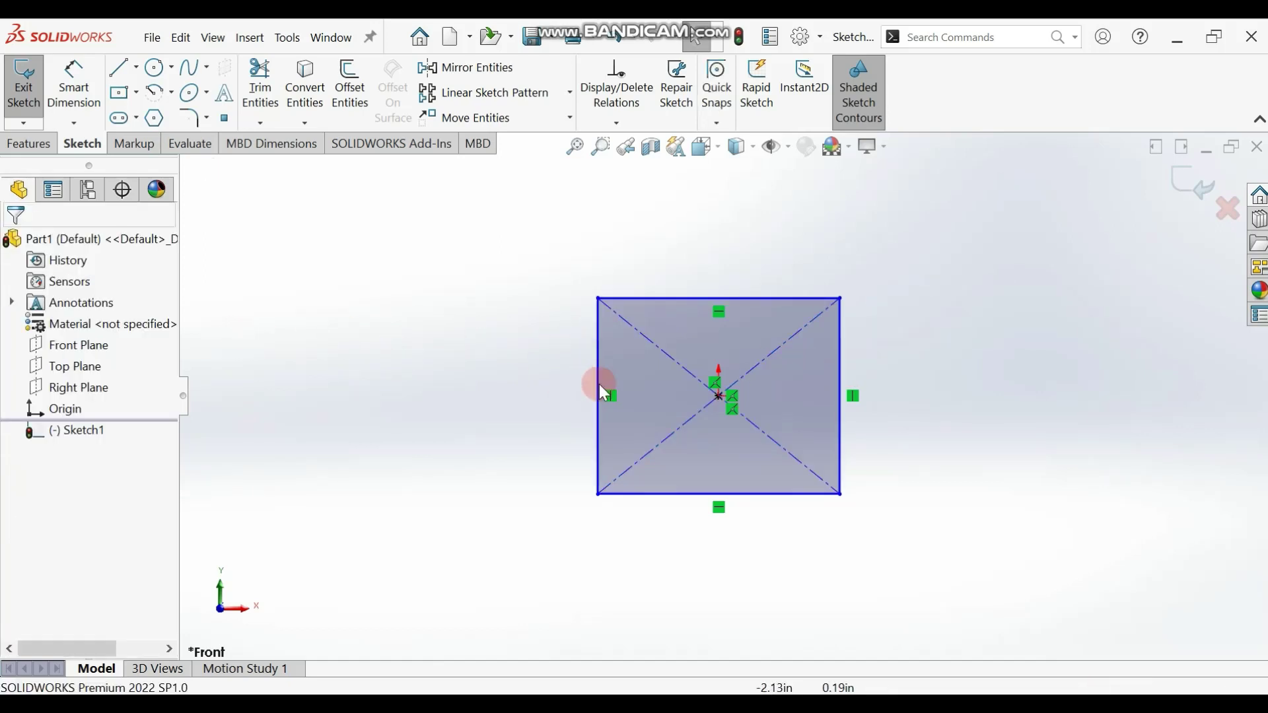
Step: Dimension the rectangle's right edge to 16 in
left_click(74, 86)
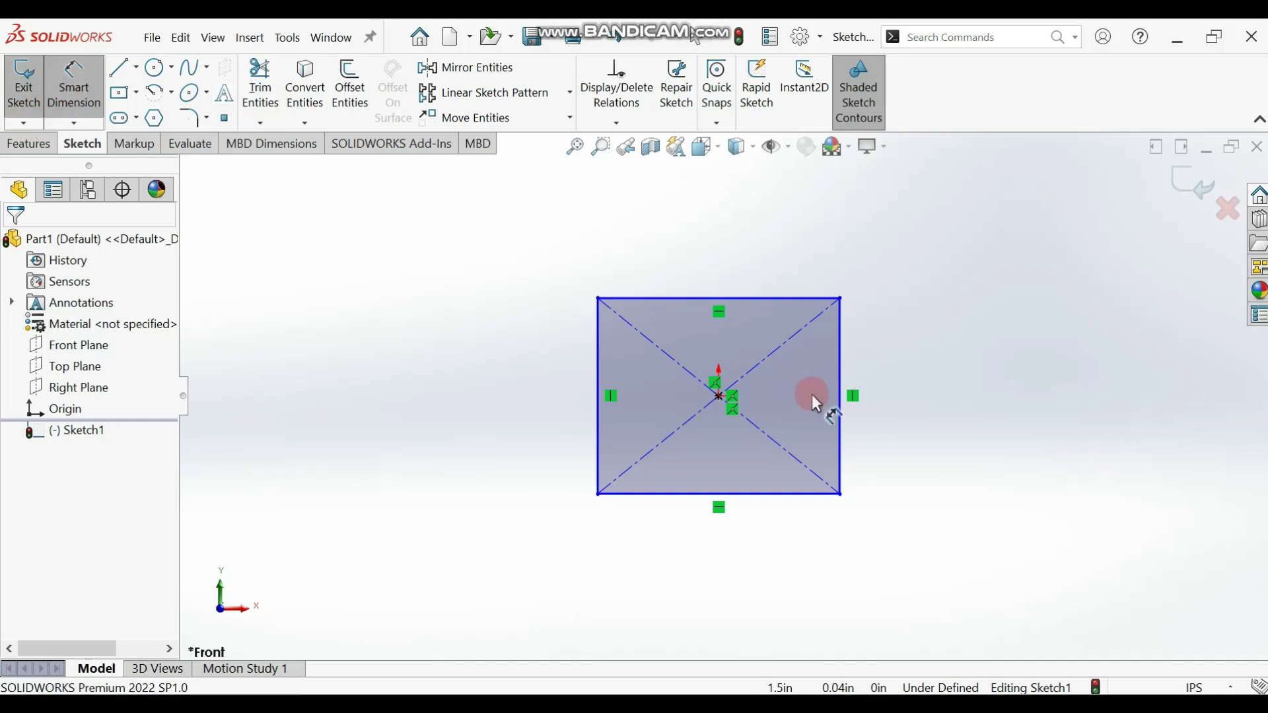
left_click(838, 380)
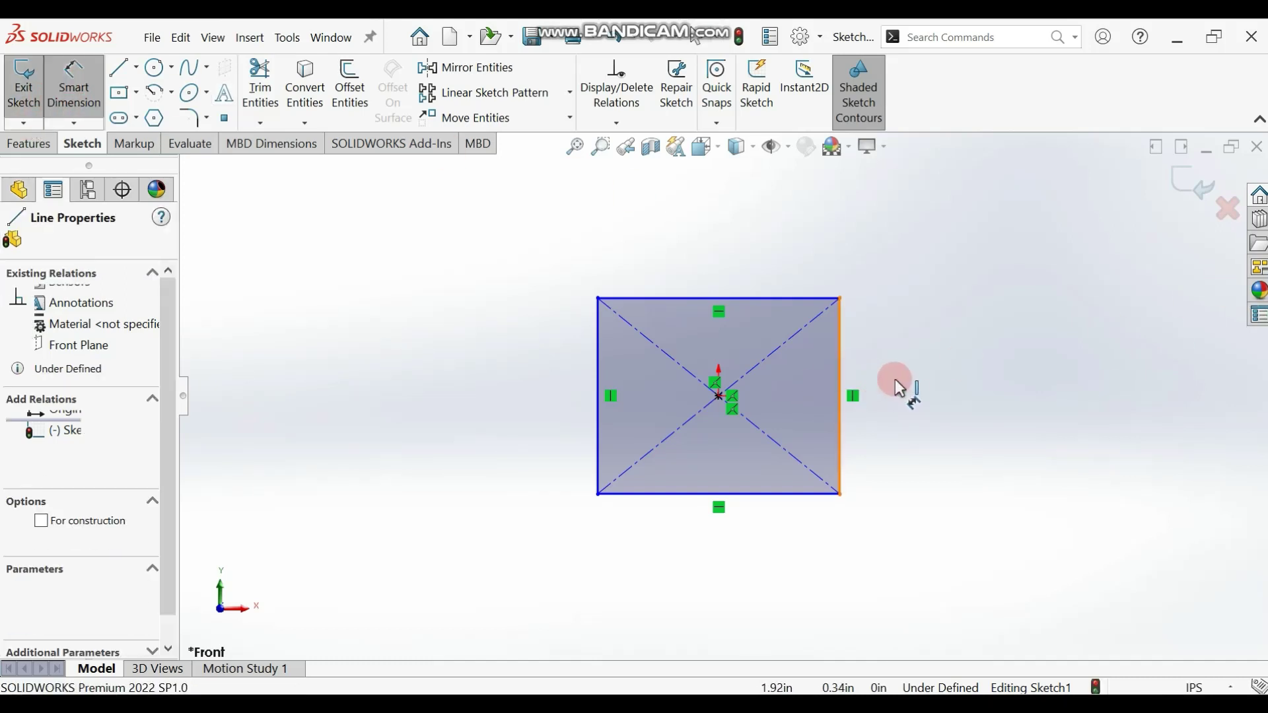
left_click(919, 386)
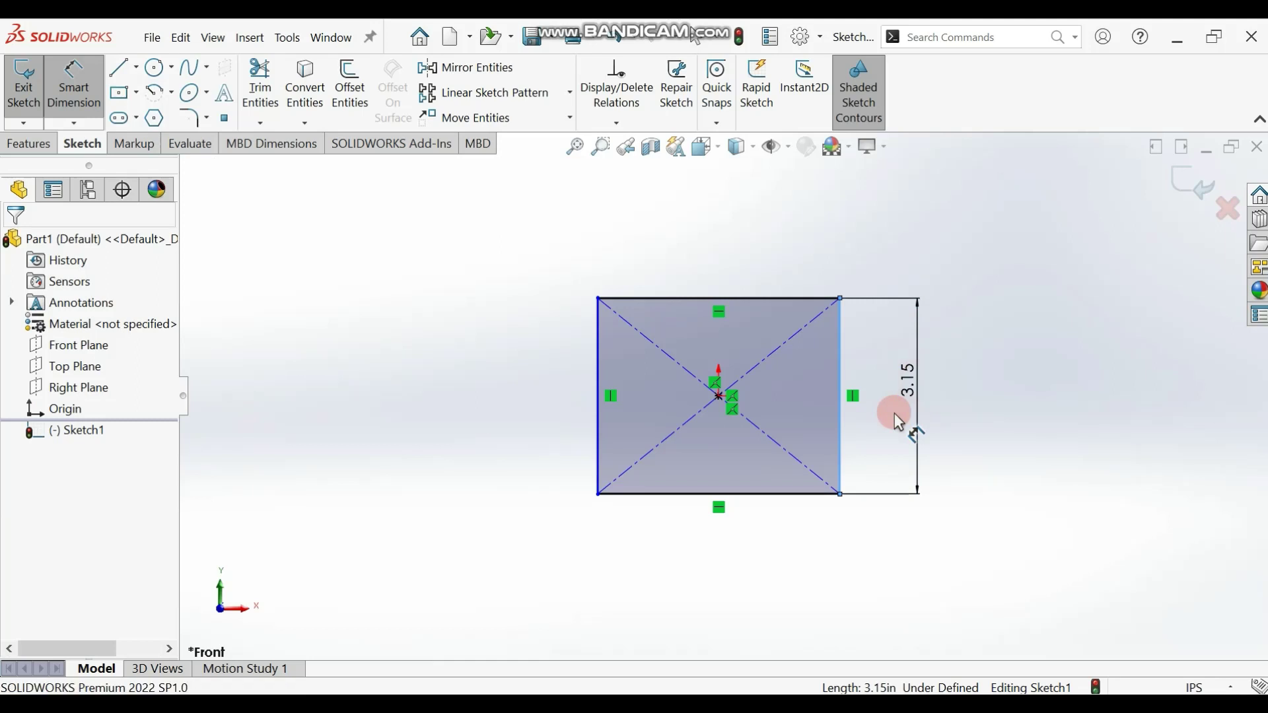
type("16")
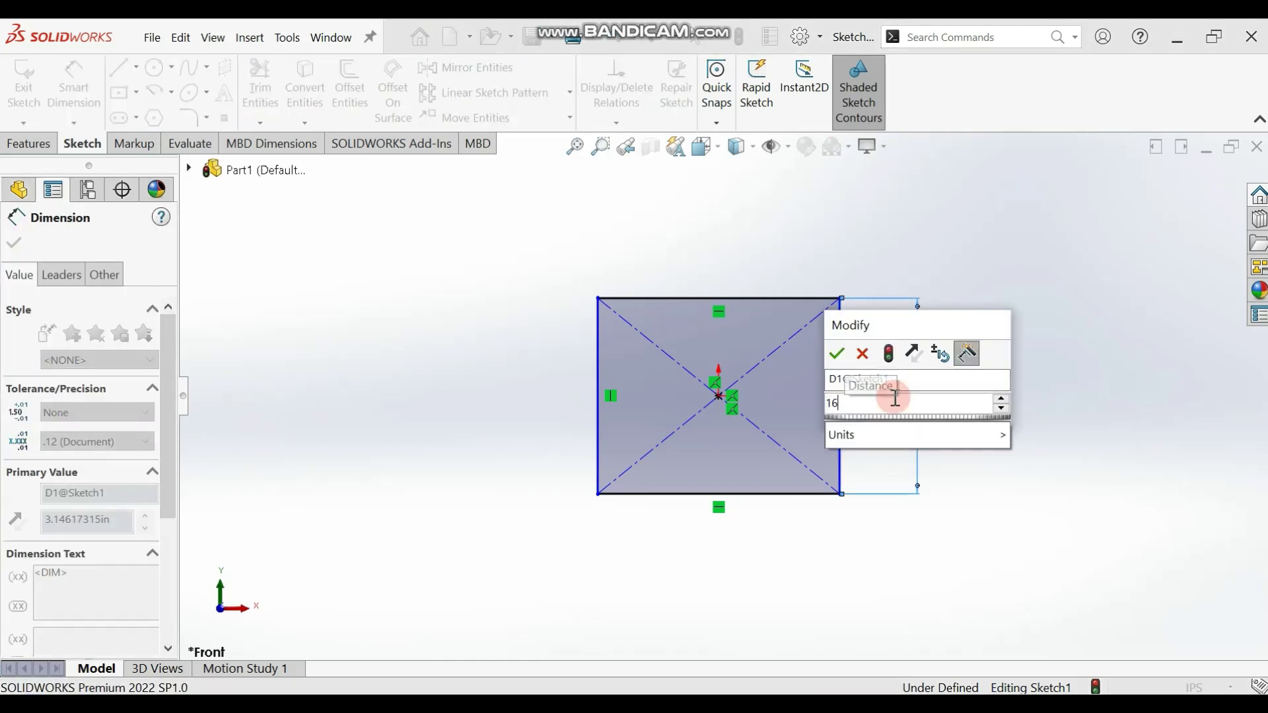
key("Return")
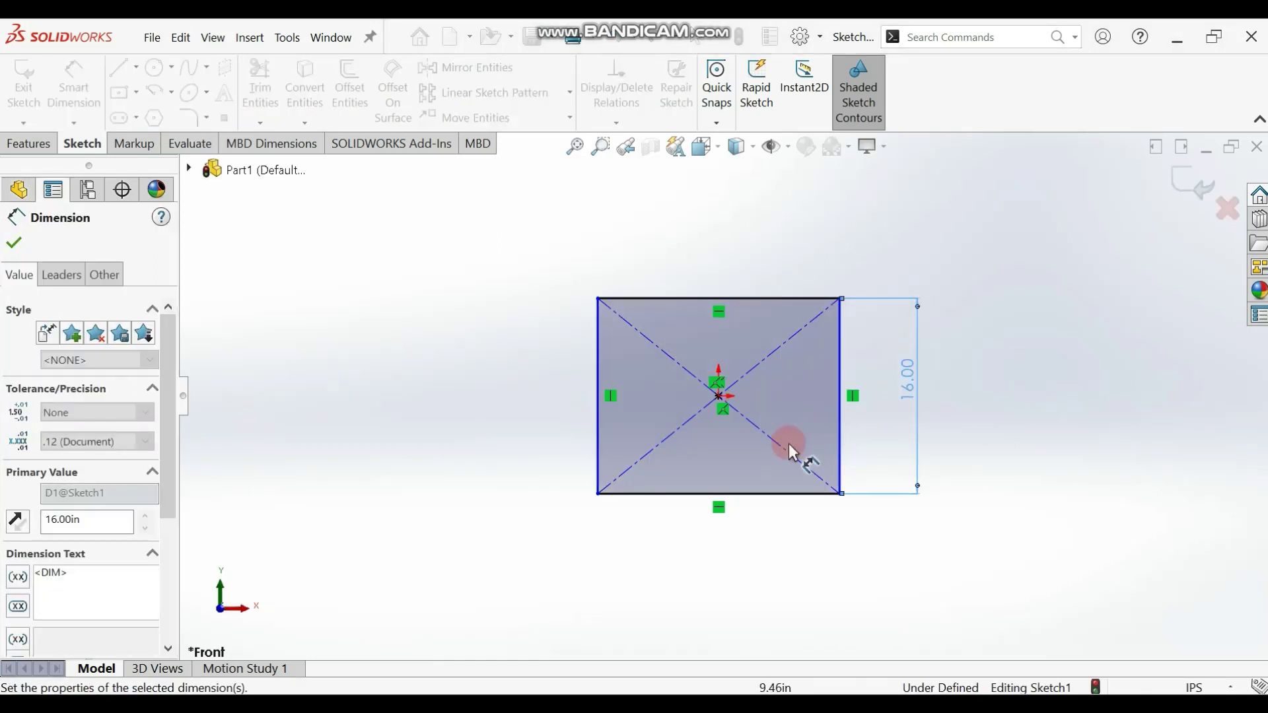
left_click(13, 243)
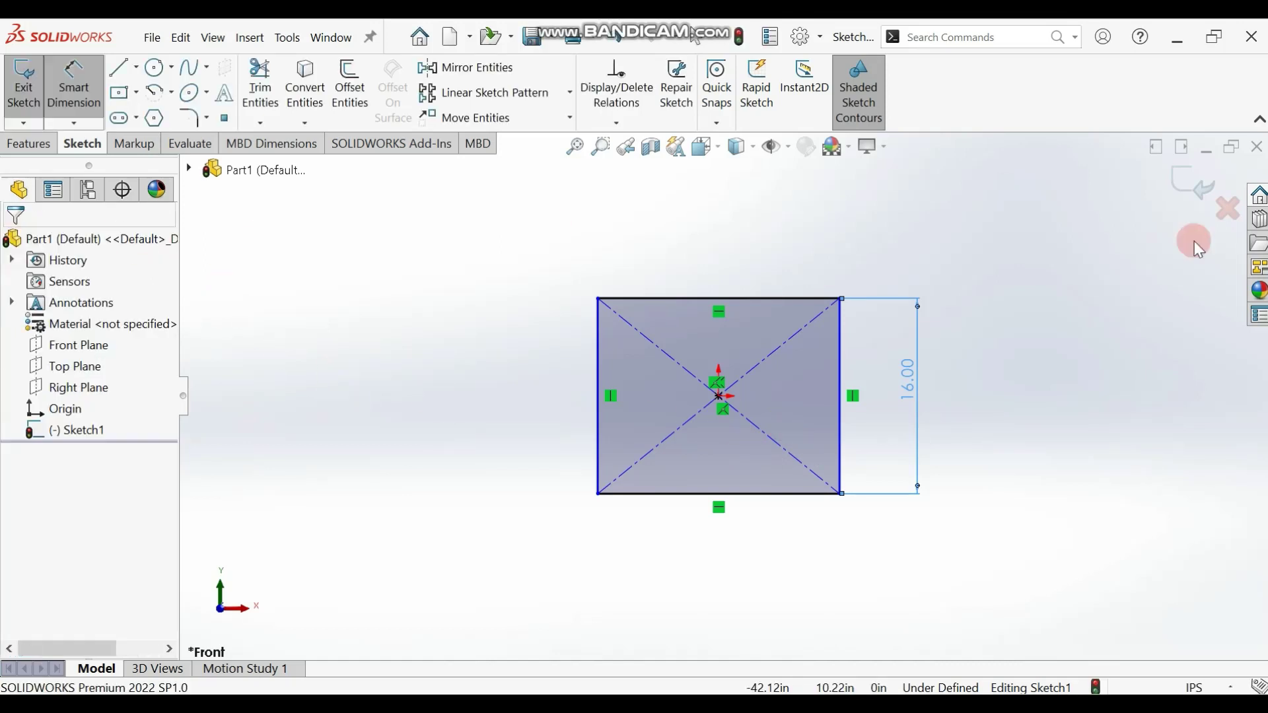
key("Escape")
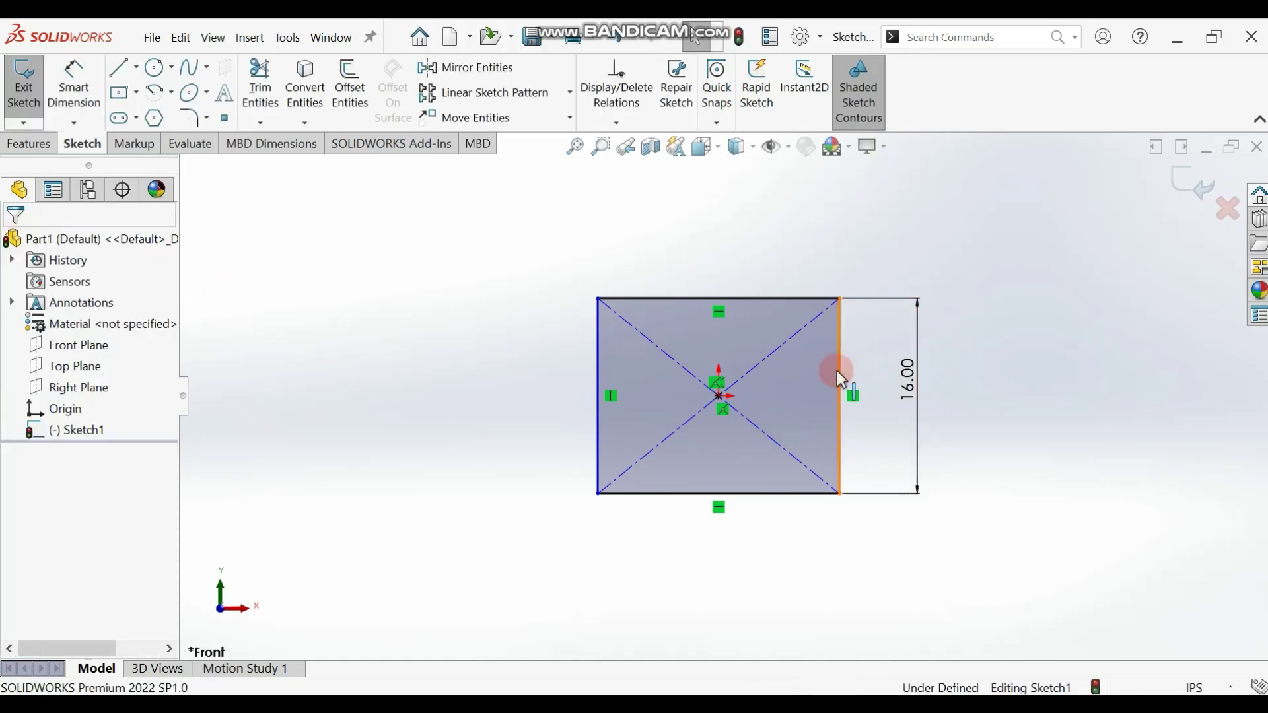
Step: Make the right and bottom edges equal to form a 16-inch square
left_click(836, 370)
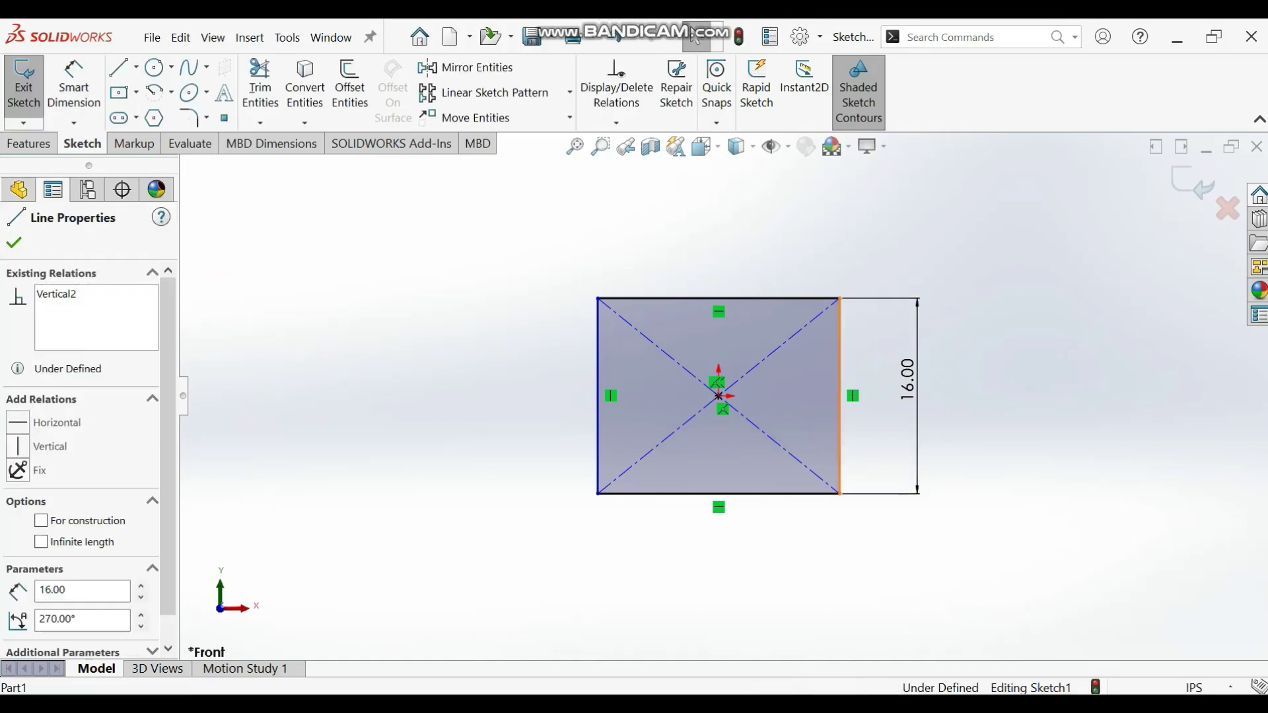
left_click(756, 493)
left_click(726, 489, "ctrl")
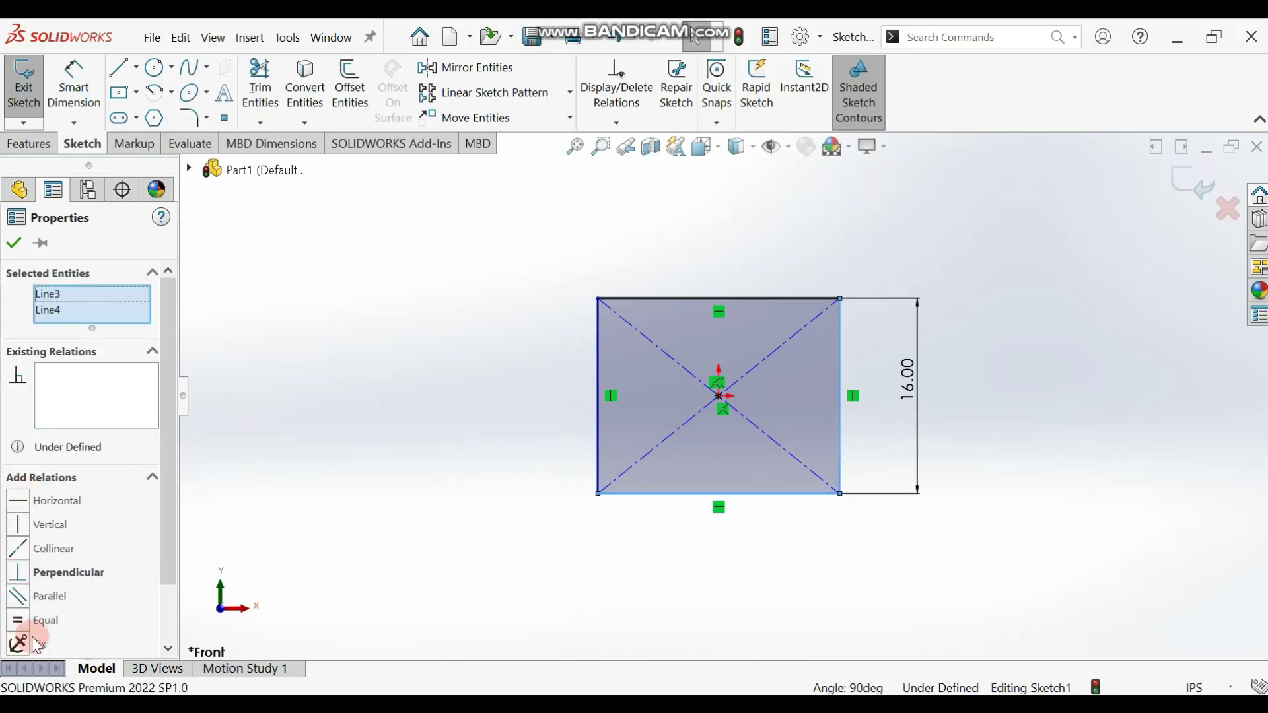
left_click(19, 621)
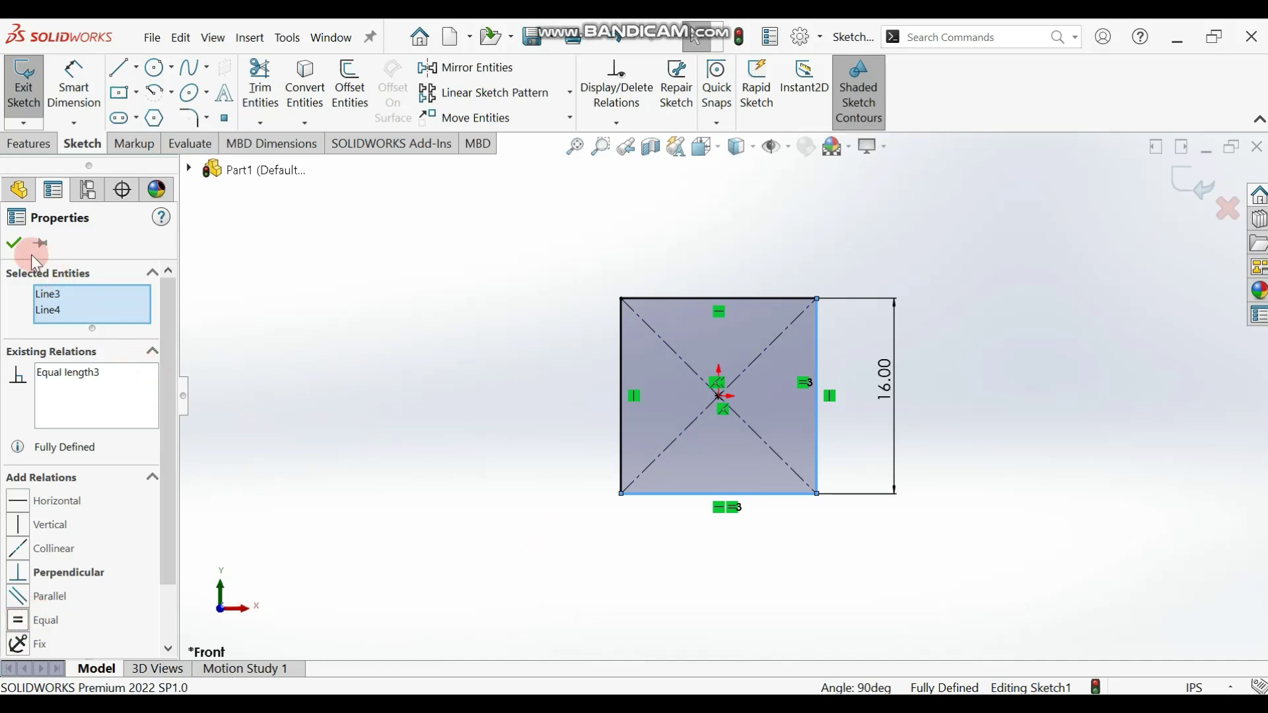
left_click(13, 243)
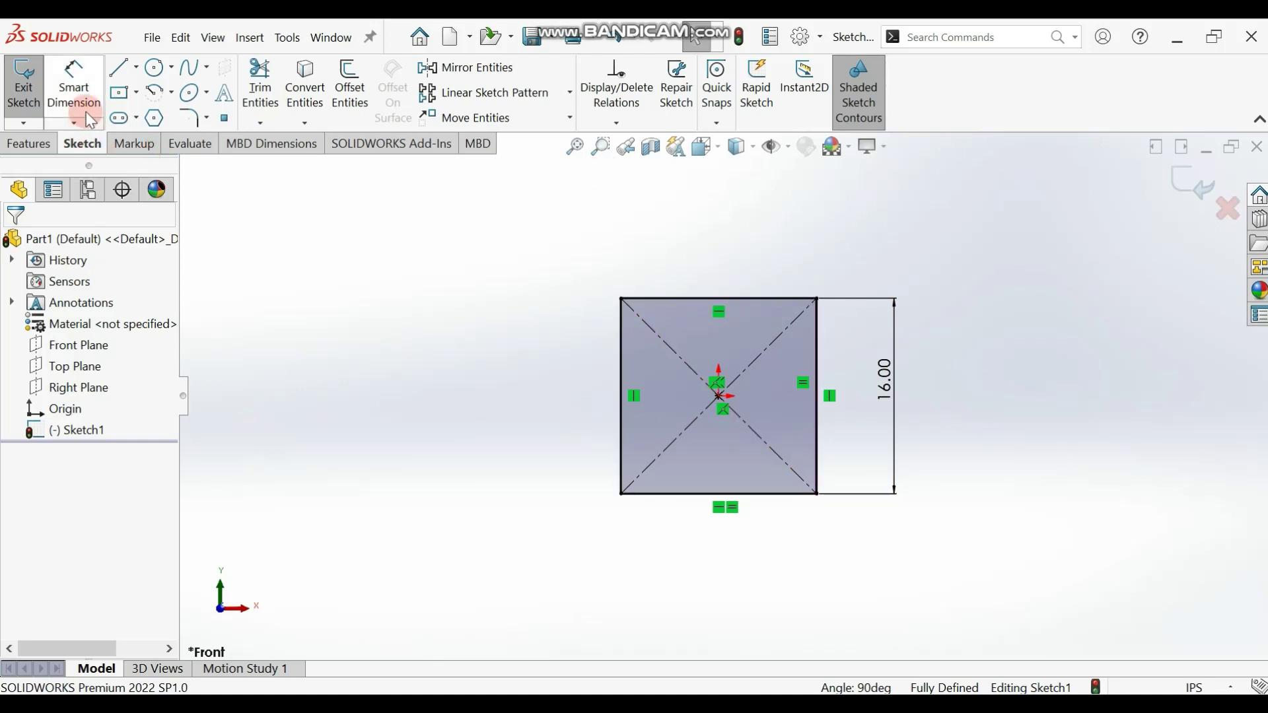
Step: Extrude the 16-inch square 2.5 in blind into a solid plate and orbit it
left_click(24, 147)
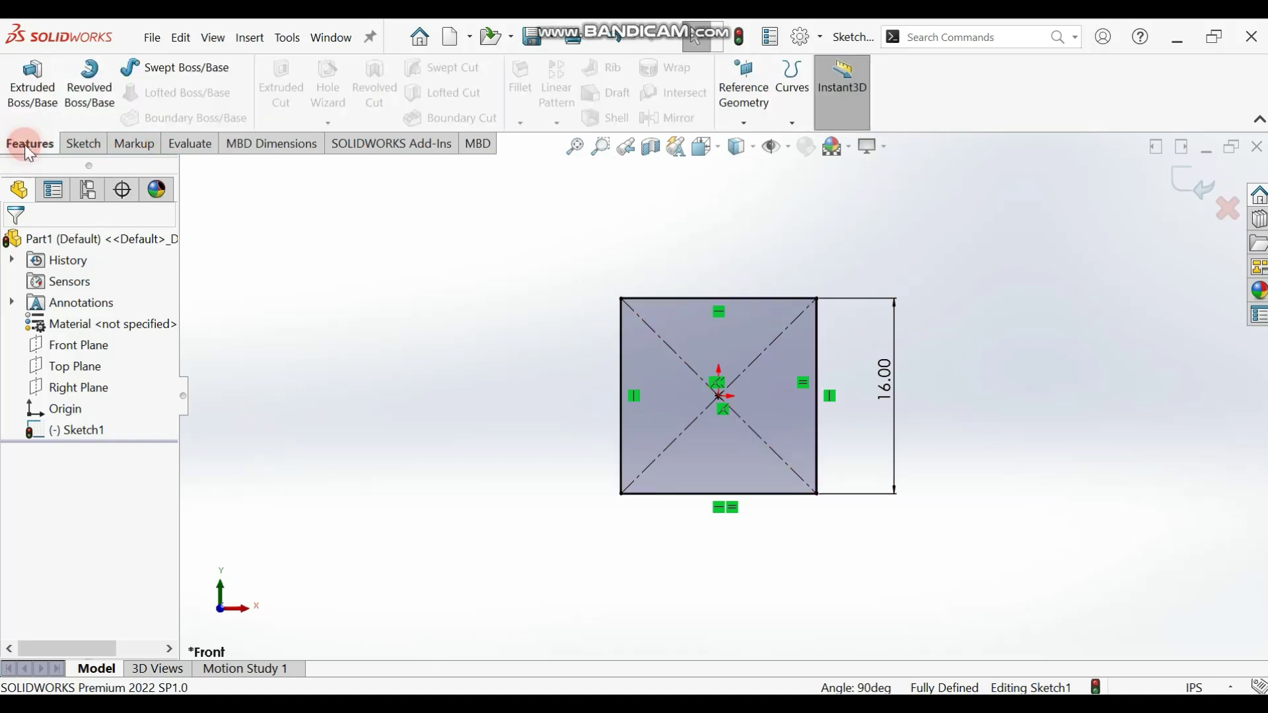
left_click(37, 92)
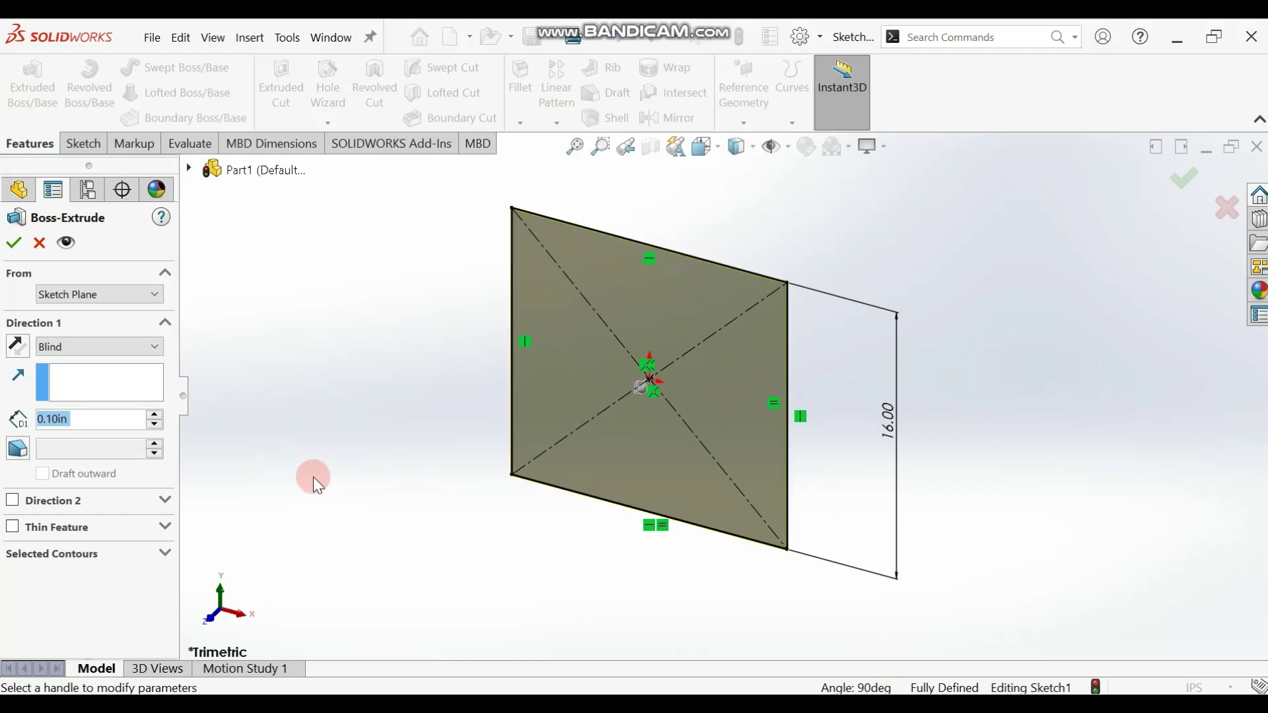
type("2.5")
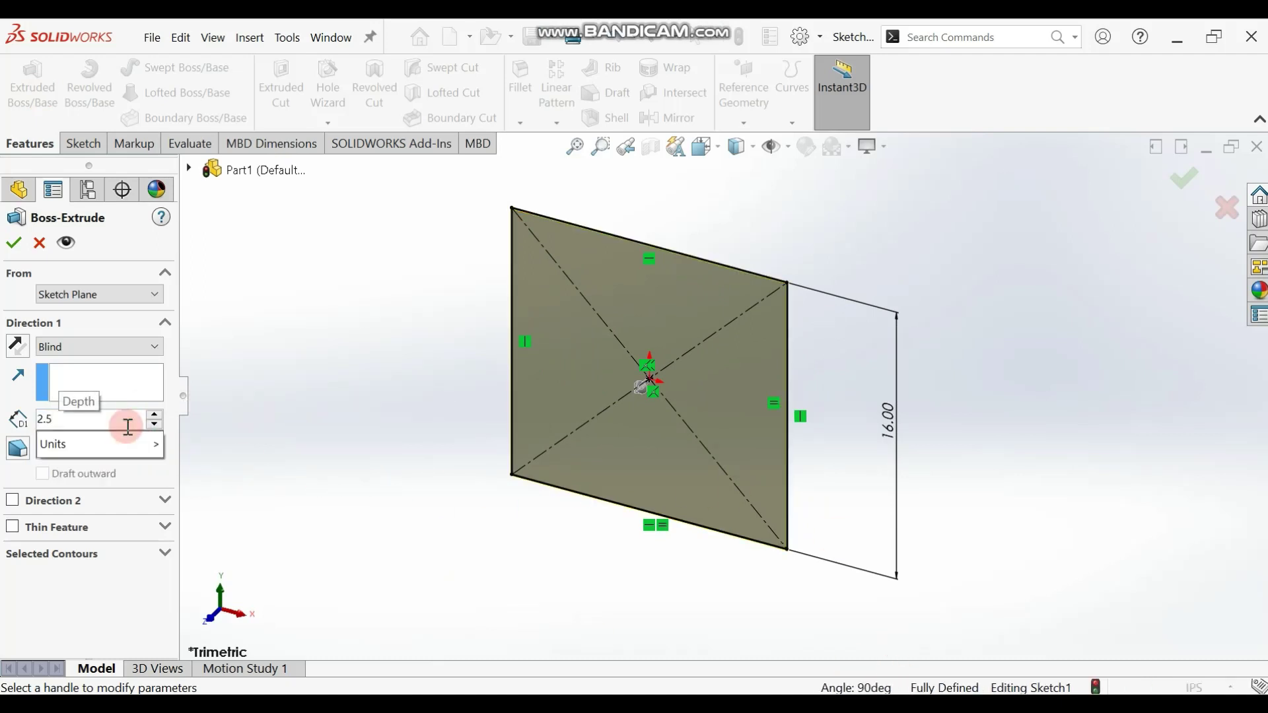
left_click(13, 242)
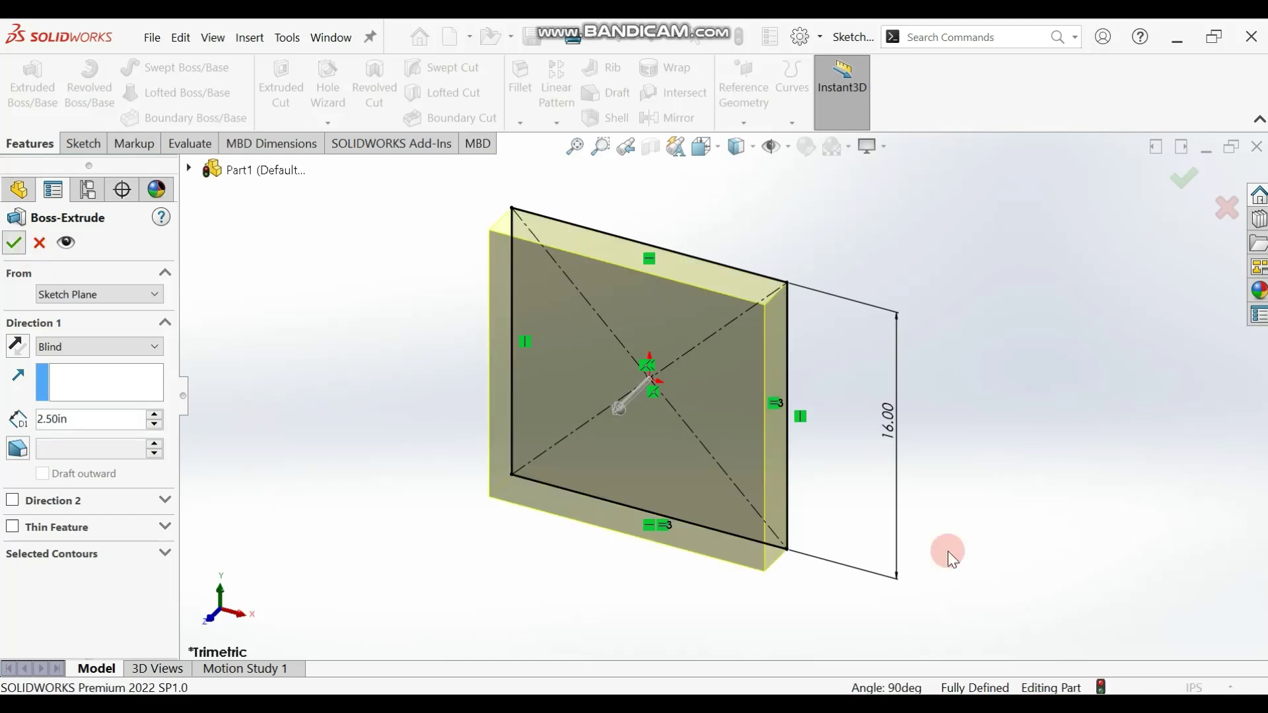
middle_click_drag(897, 473, 840, 297)
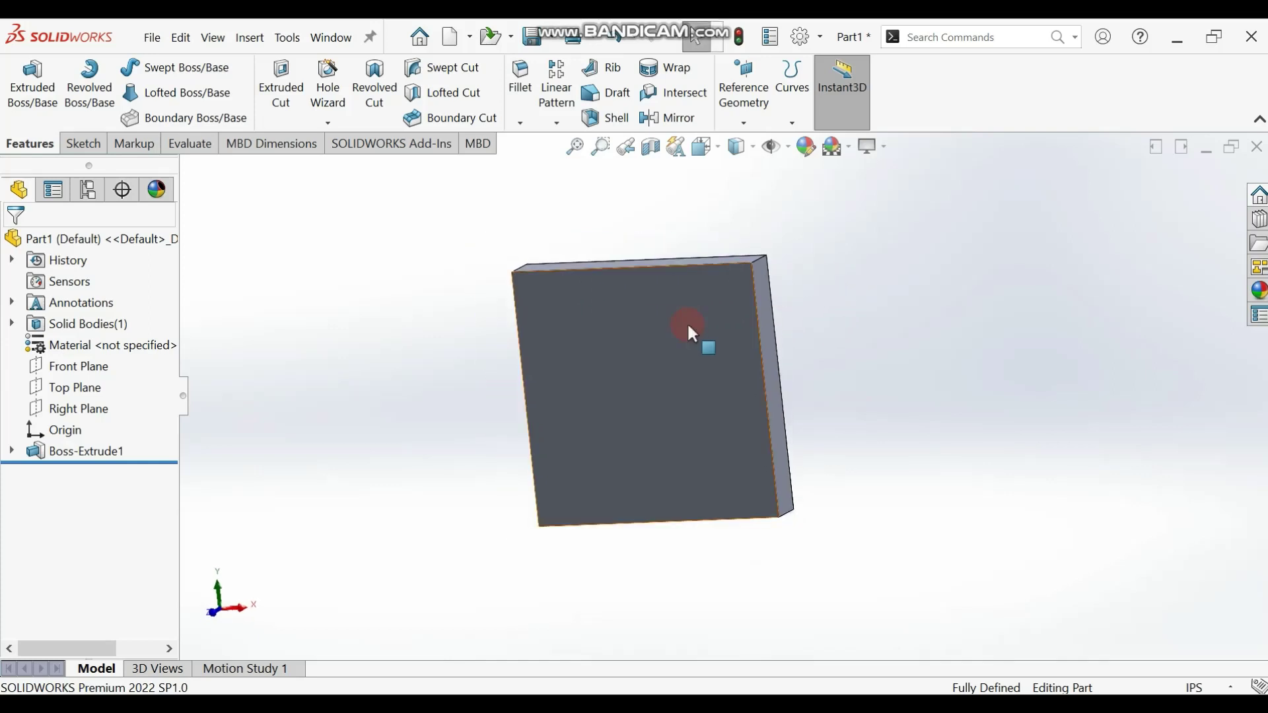
Step: Face the plate's front face squarely and begin a center rectangle sketch on it
left_click(687, 323)
left_click(826, 298)
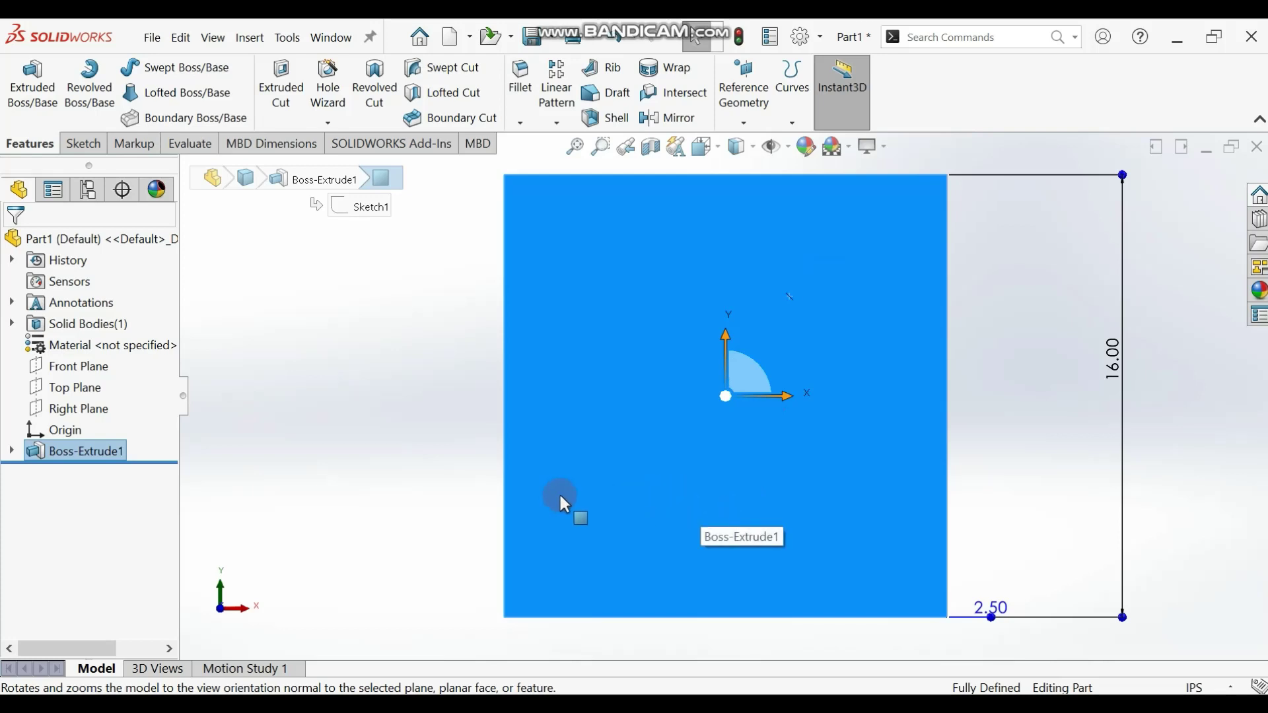
left_click(84, 146)
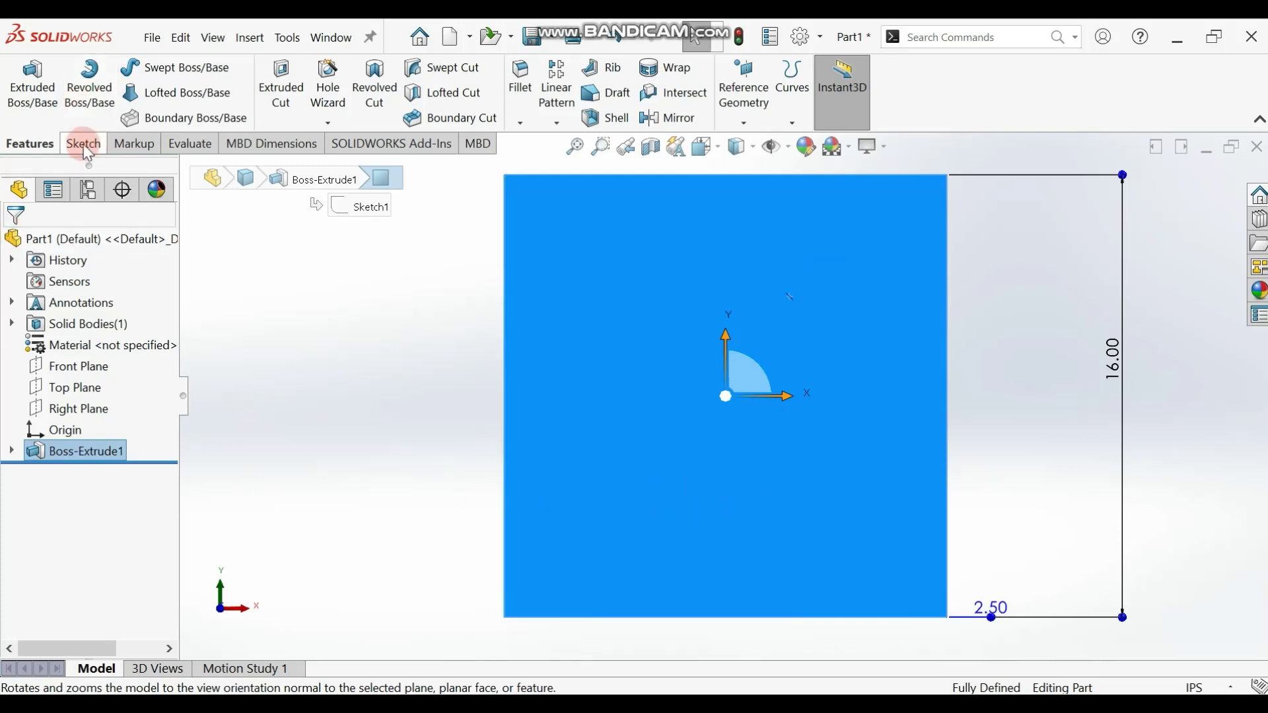
left_click(121, 100)
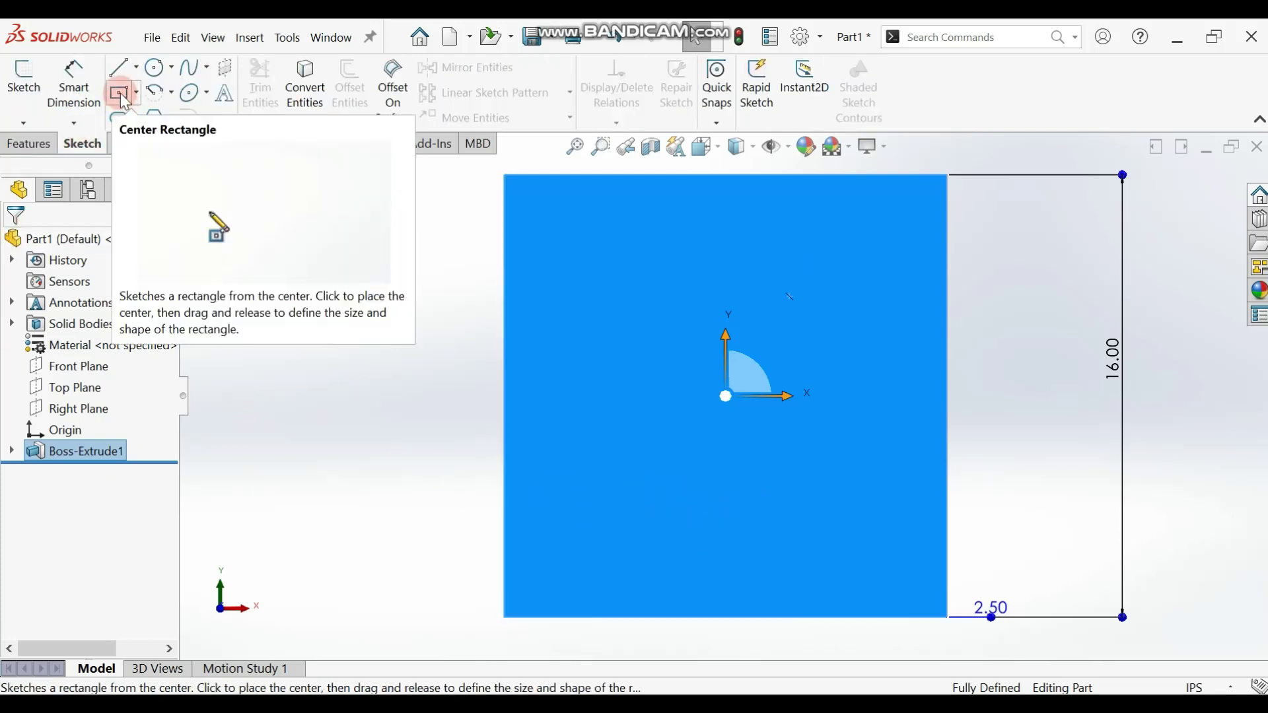
left_click(726, 393)
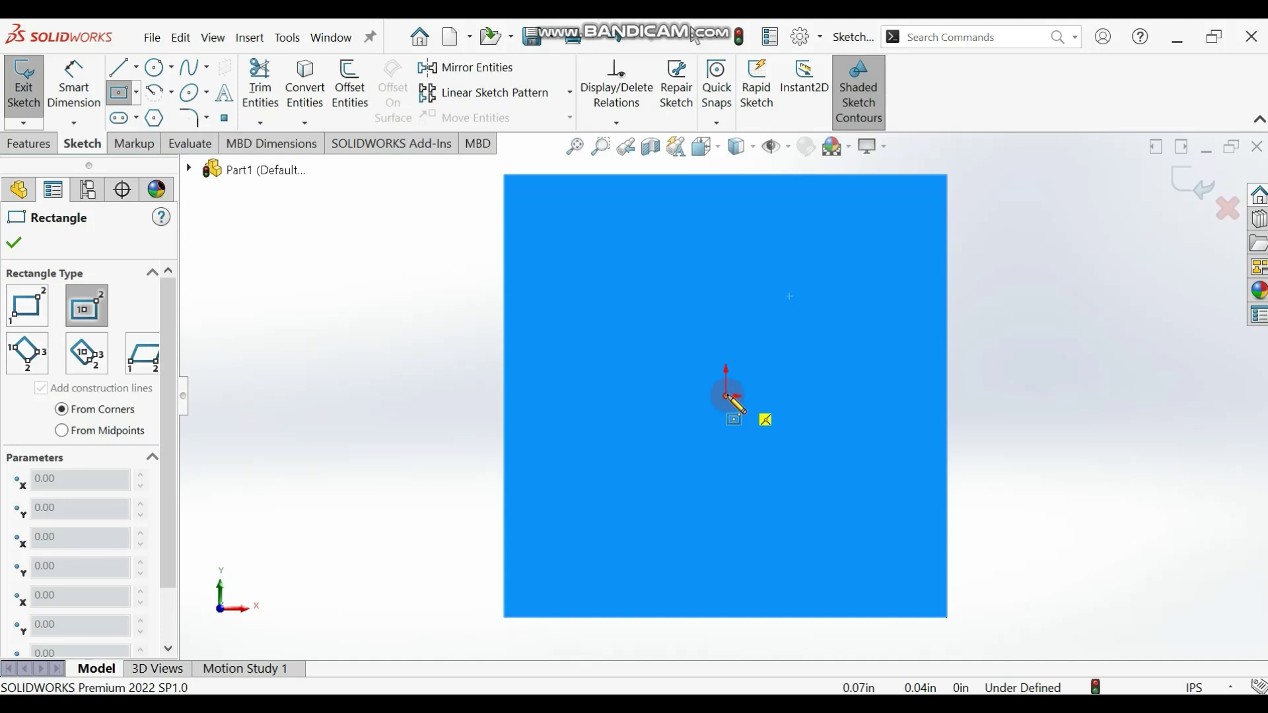
left_click(726, 395)
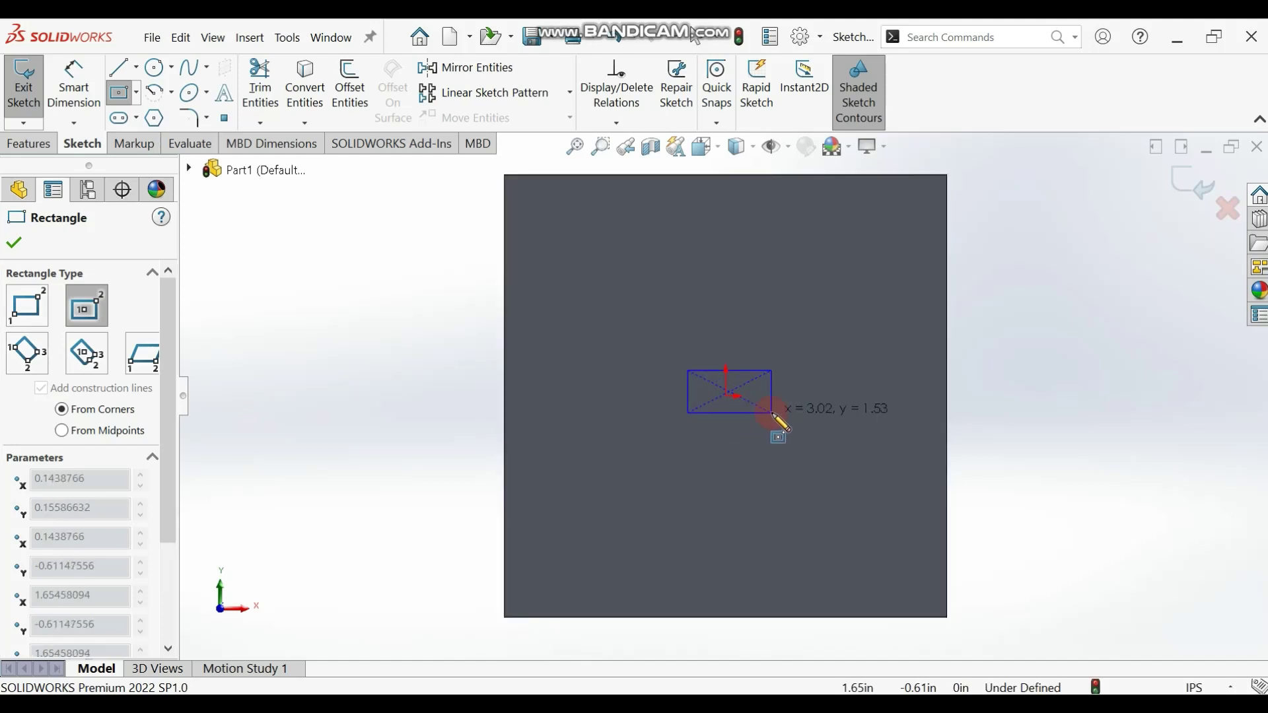
key("Escape")
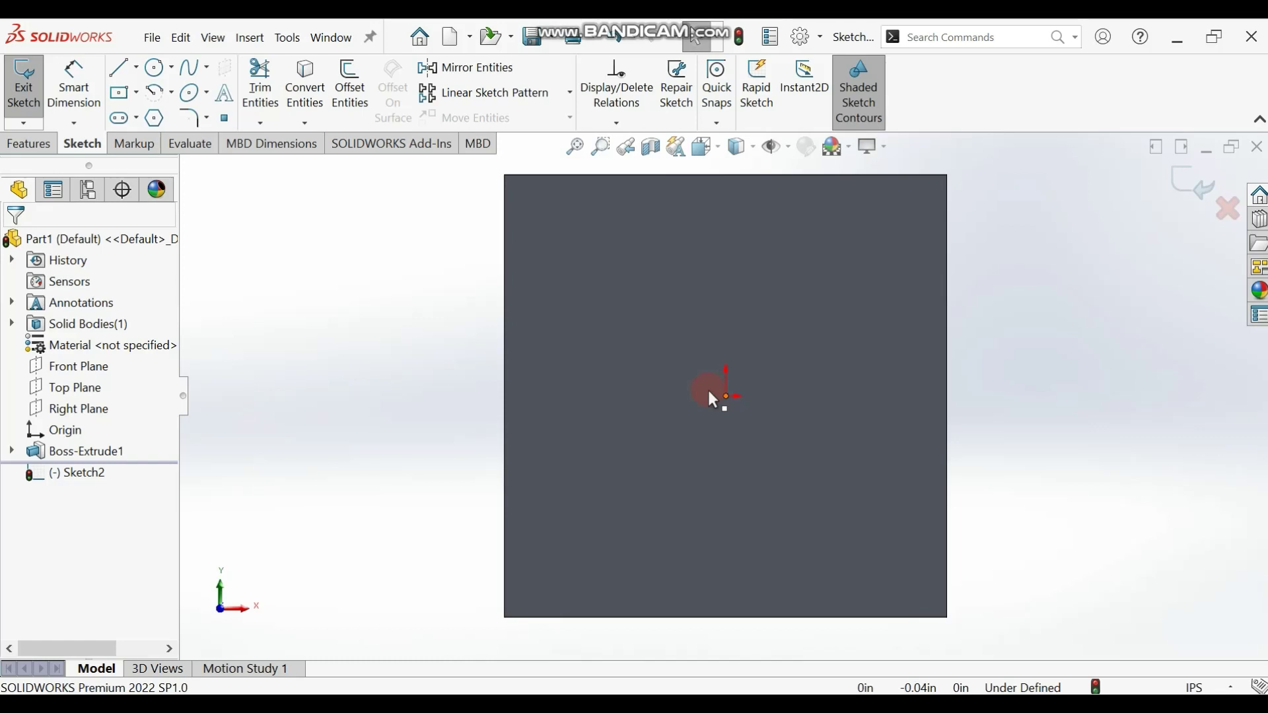
Step: Draw a center rectangle from the origin to a lower-right corner on the front face
left_click(119, 92)
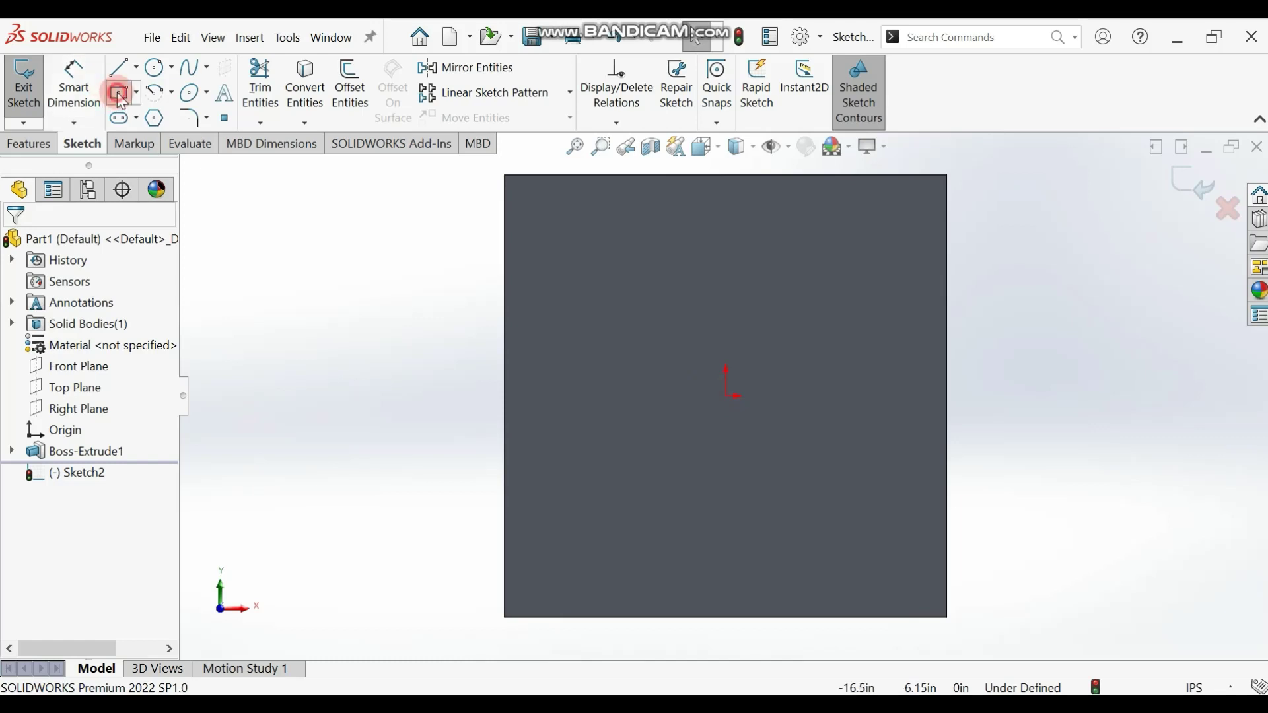
left_click(726, 397)
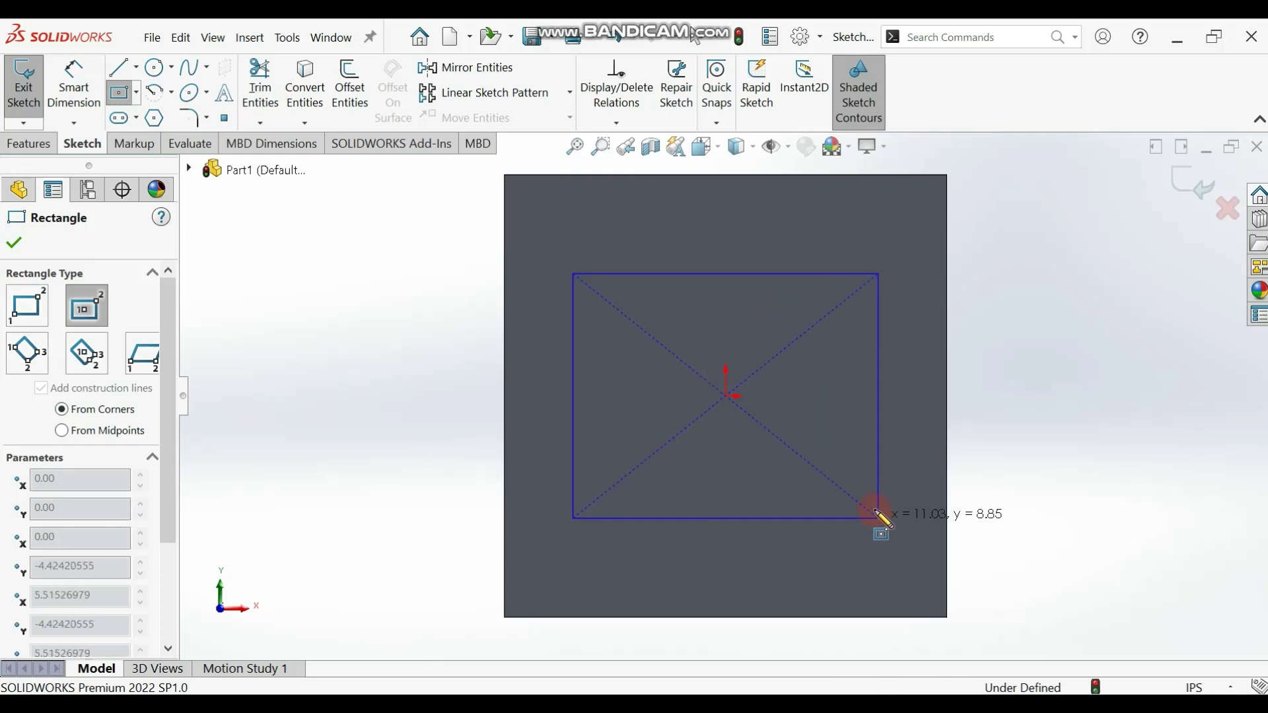
left_click(880, 519)
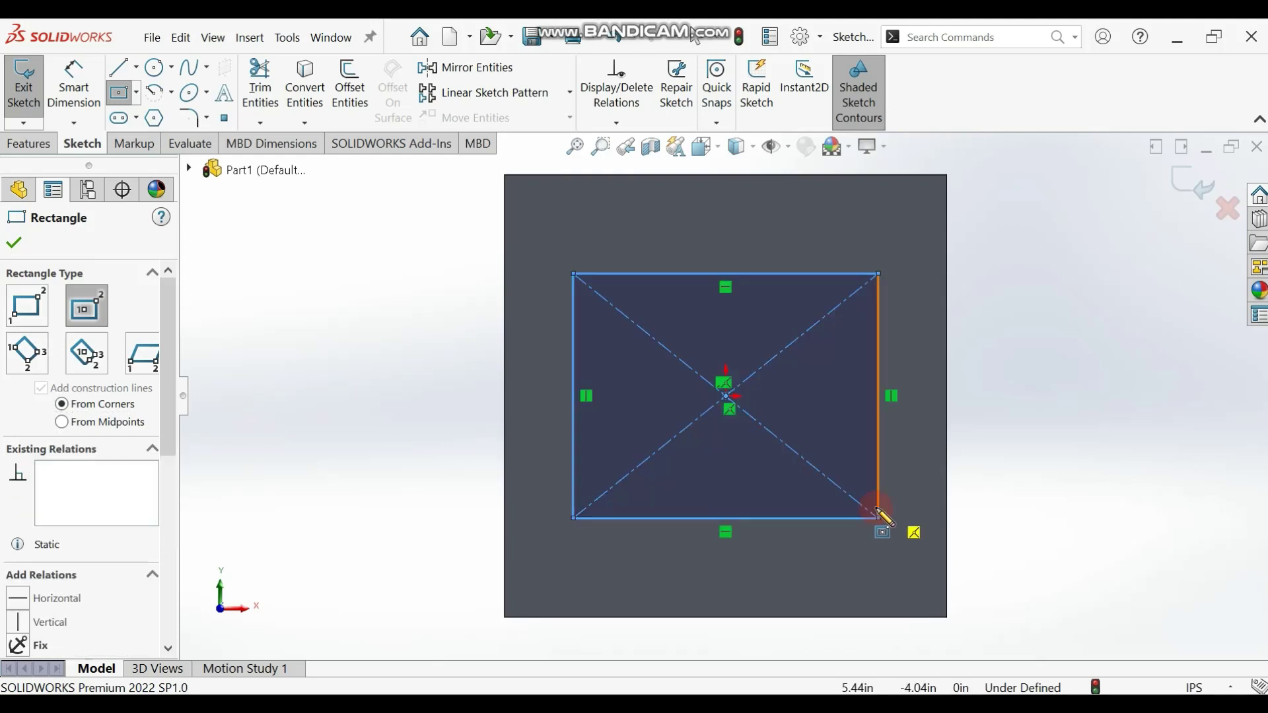
left_click(74, 83)
Step: Dimension the inner rectangle's right edge to 10 in
left_click(877, 372)
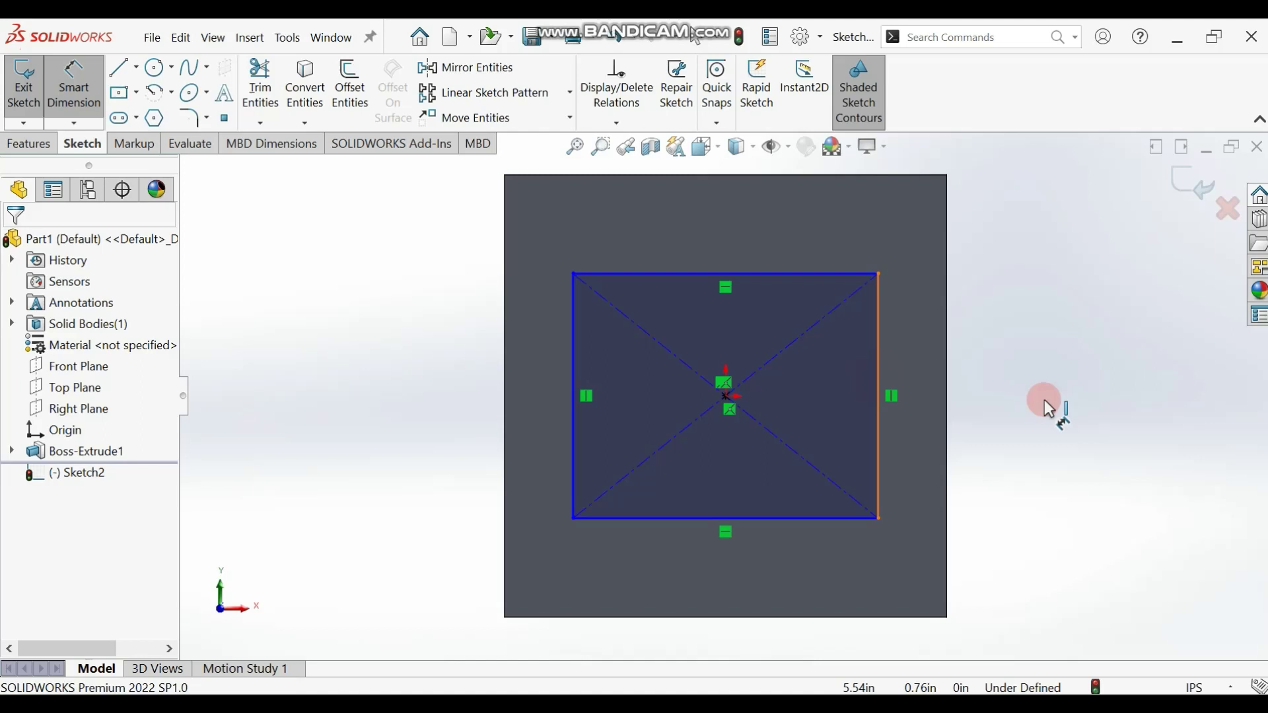
left_click(1050, 403)
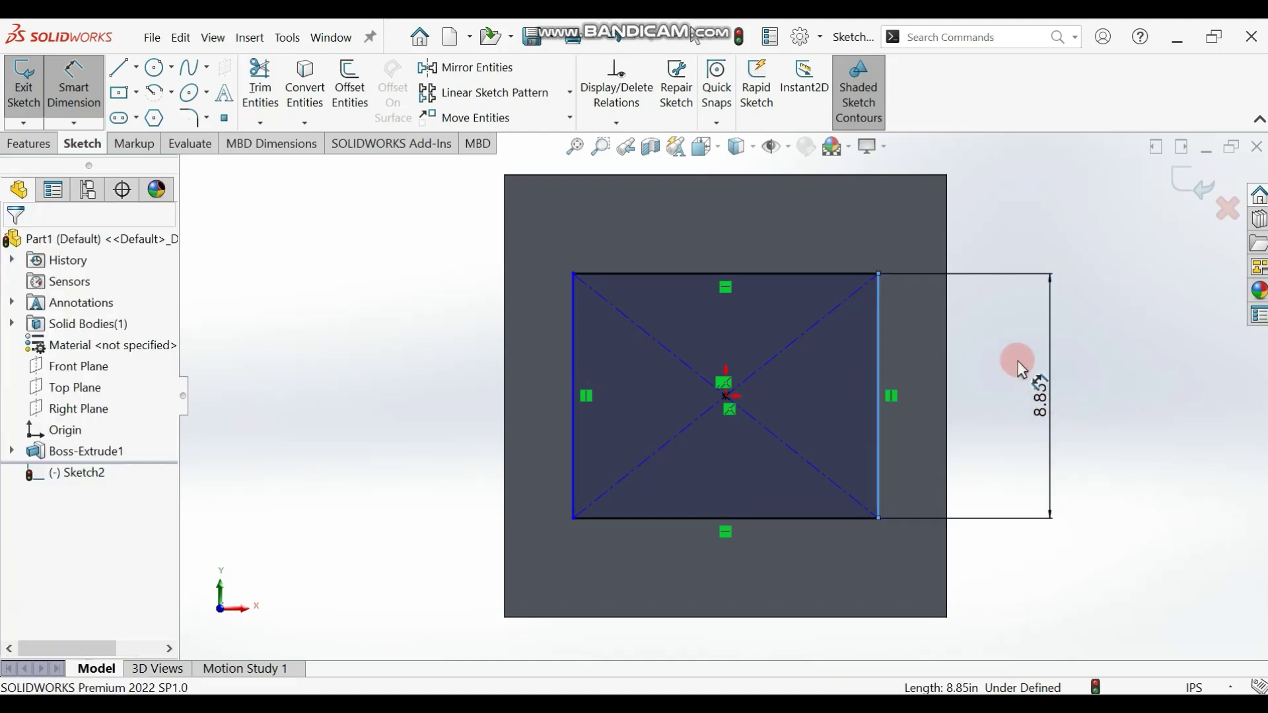
type("10")
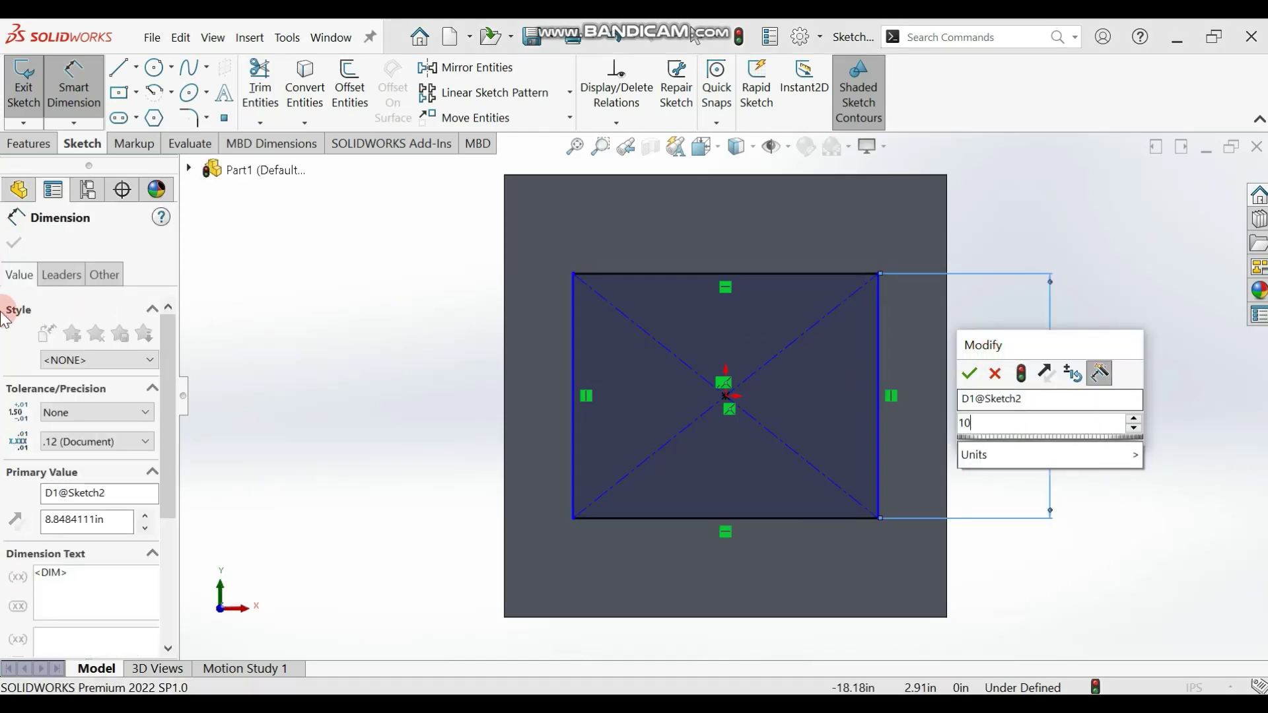
key("Return")
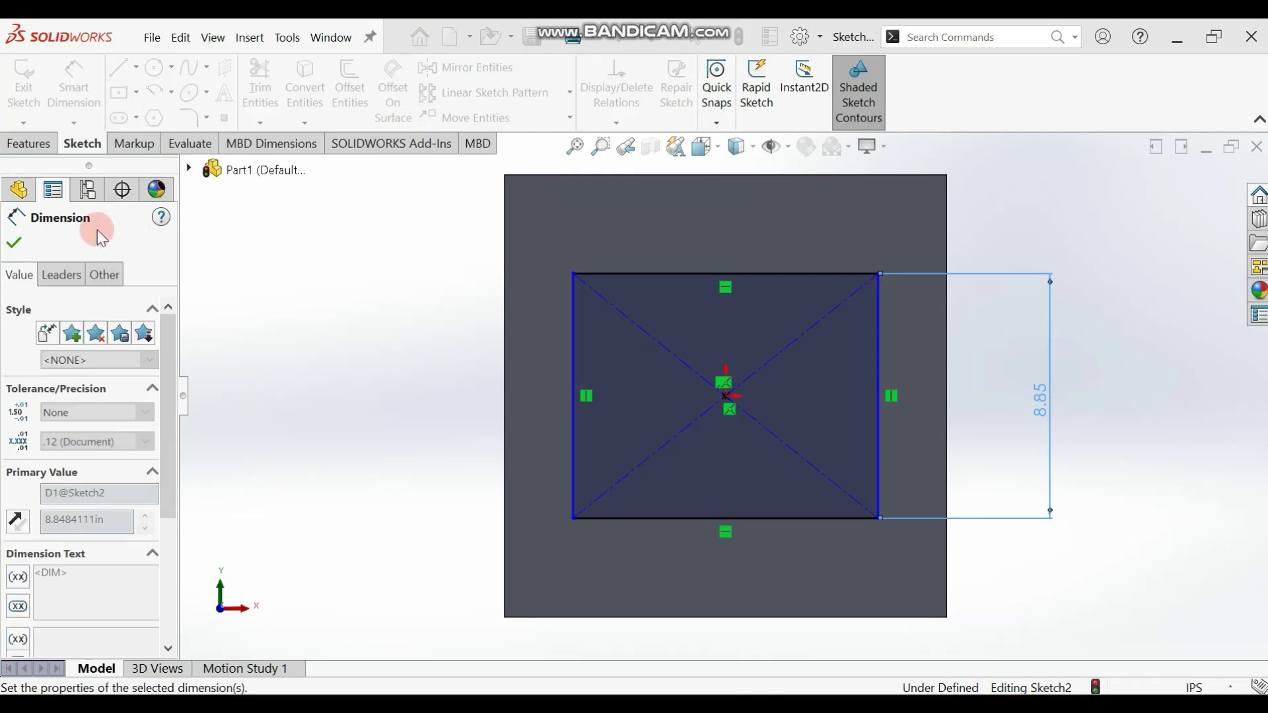
left_click(13, 244)
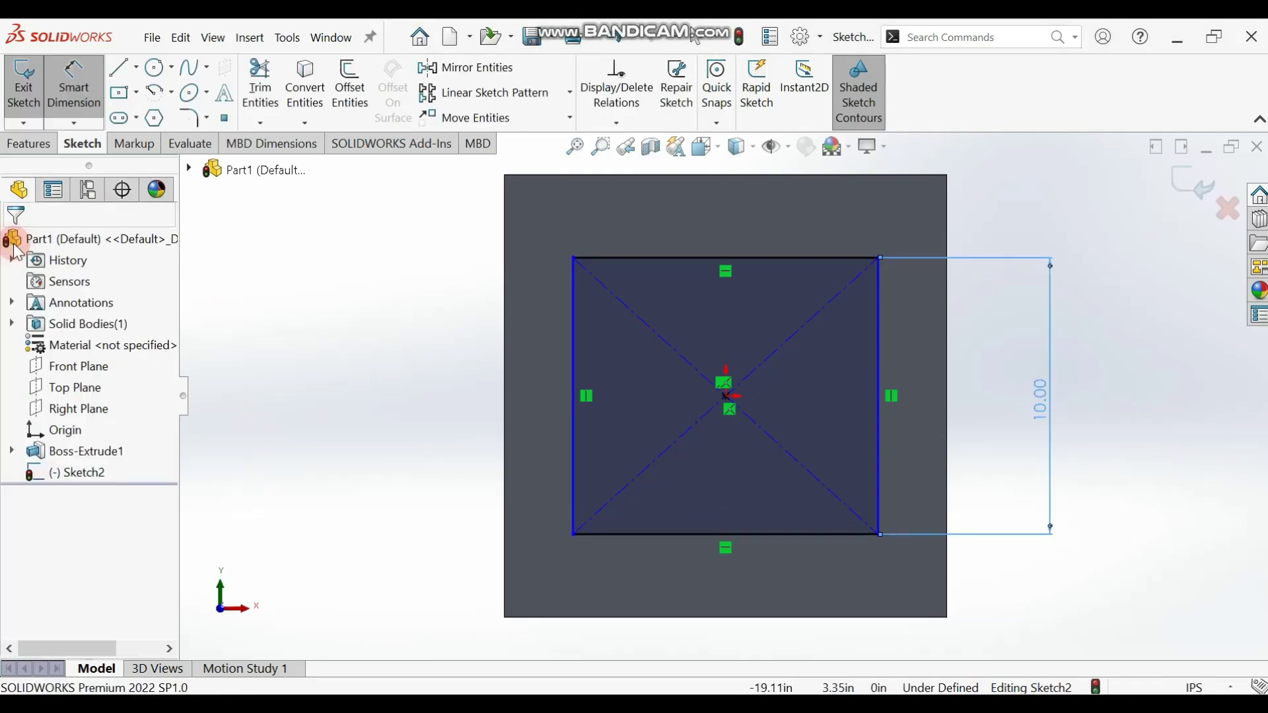
key("Escape")
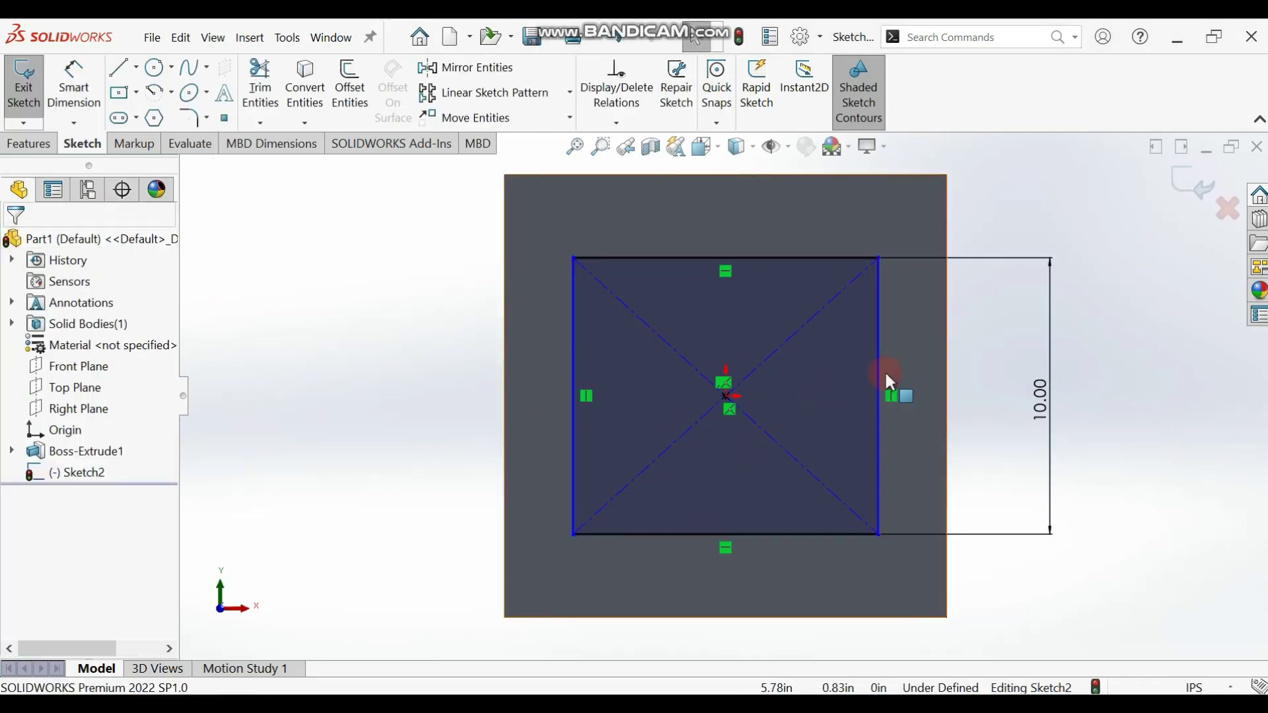
Step: Make the bottom edge equal to the right edge to form a 10-inch square
left_click(872, 375)
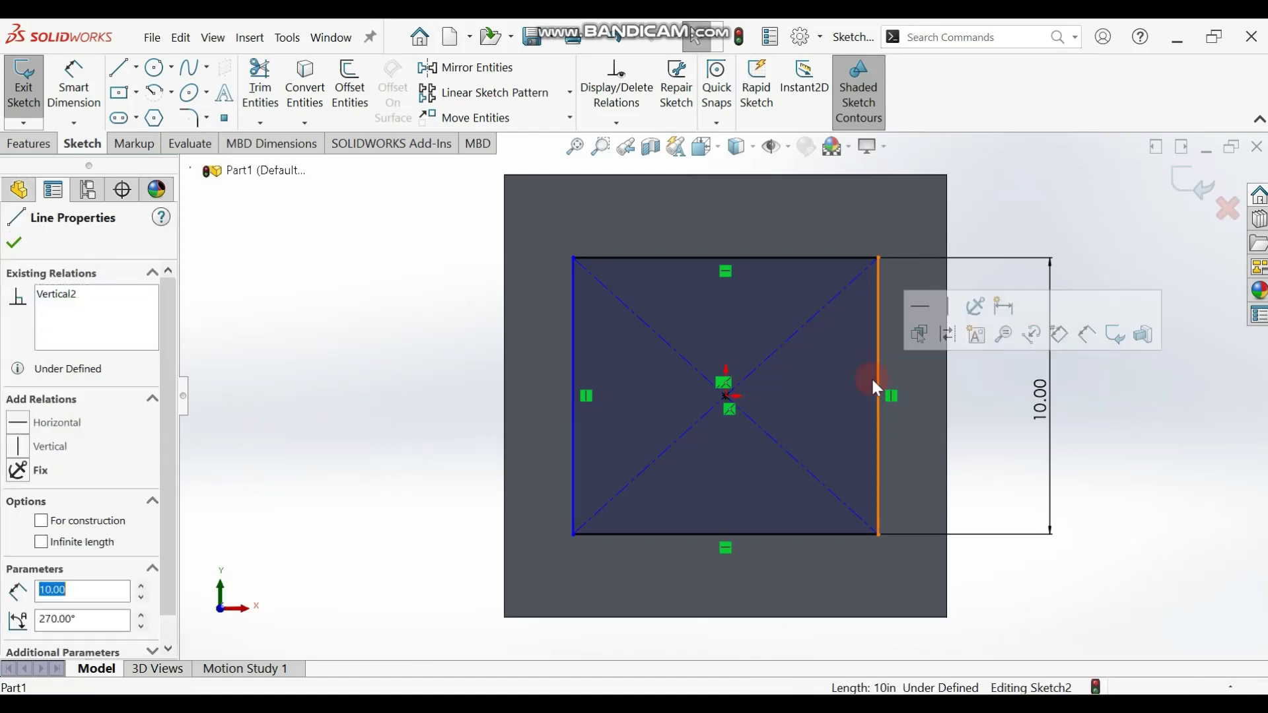
left_click(734, 535, "ctrl")
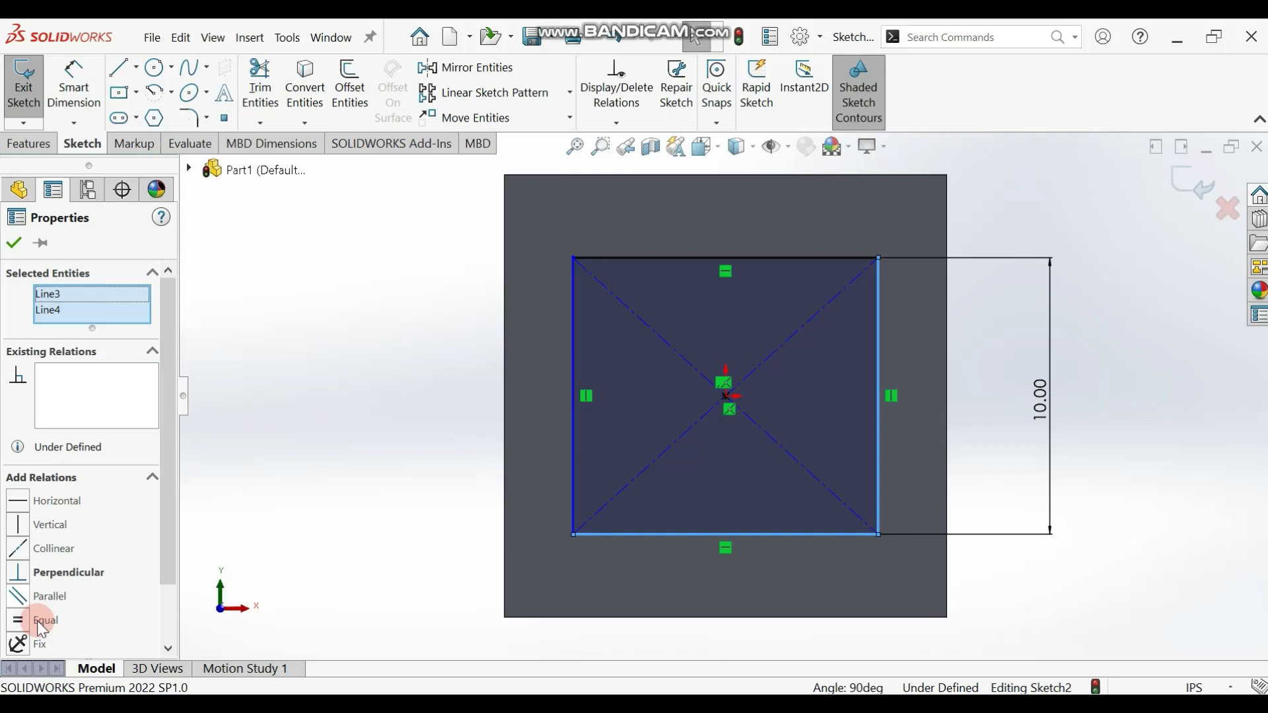
left_click(26, 619)
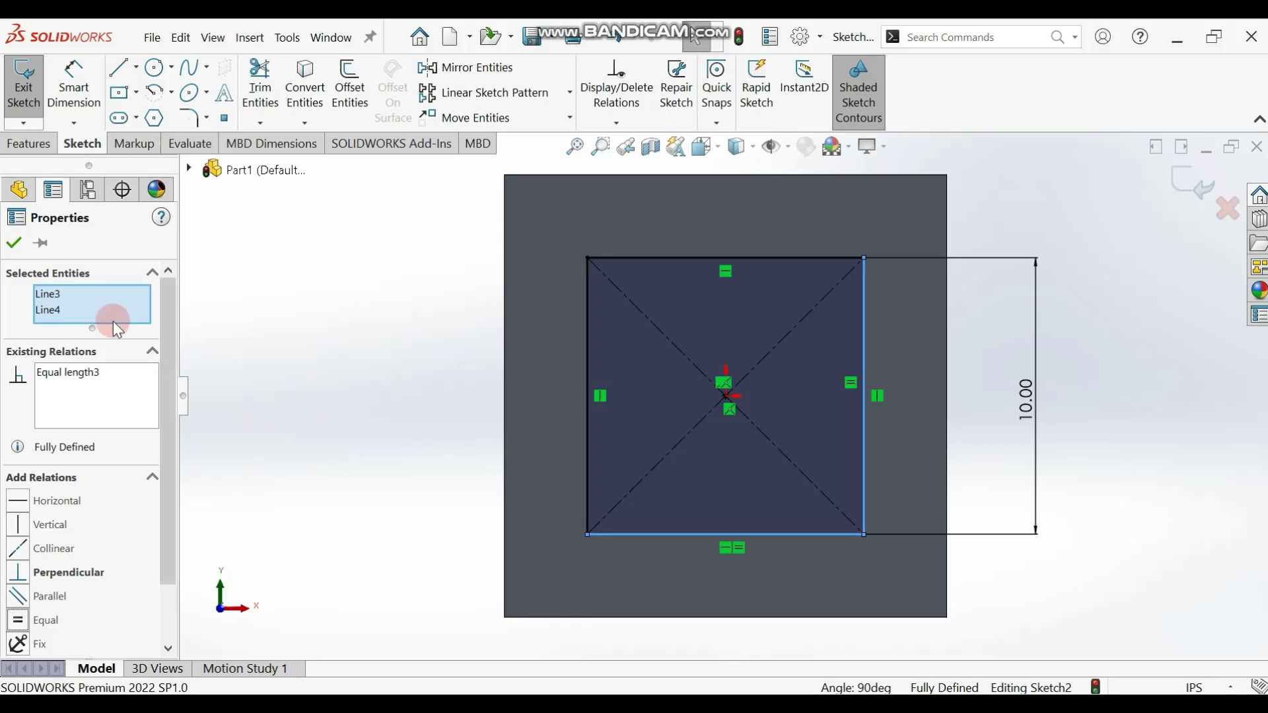
left_click(14, 245)
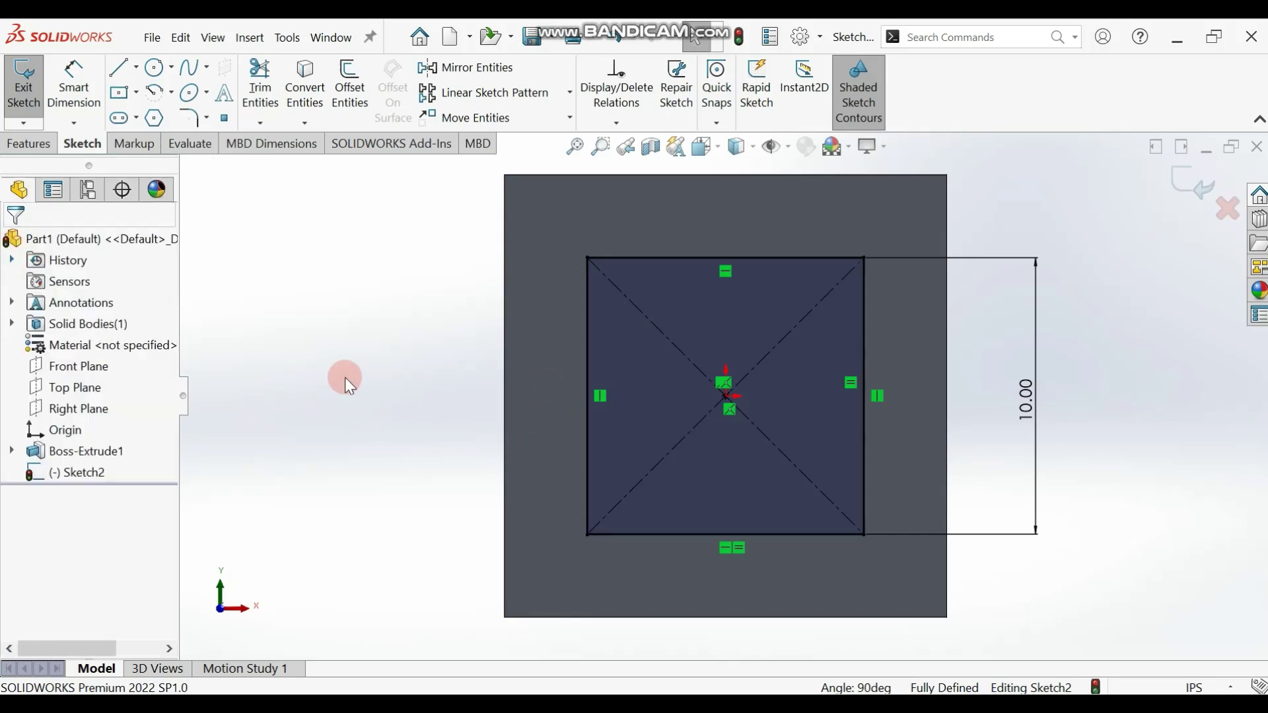
Step: Extrude the 10-inch square Sketch2 1 in from the plate face as Boss-Extrude2
left_click(3, 147)
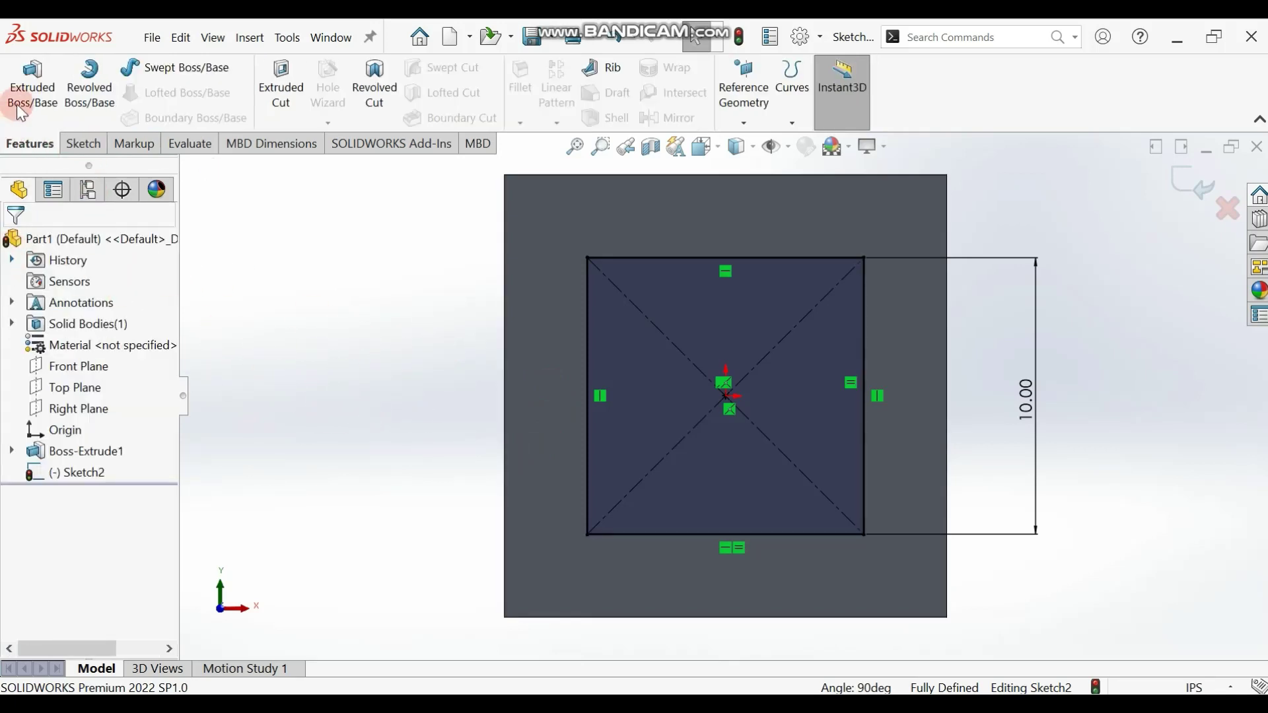
left_click(64, 84)
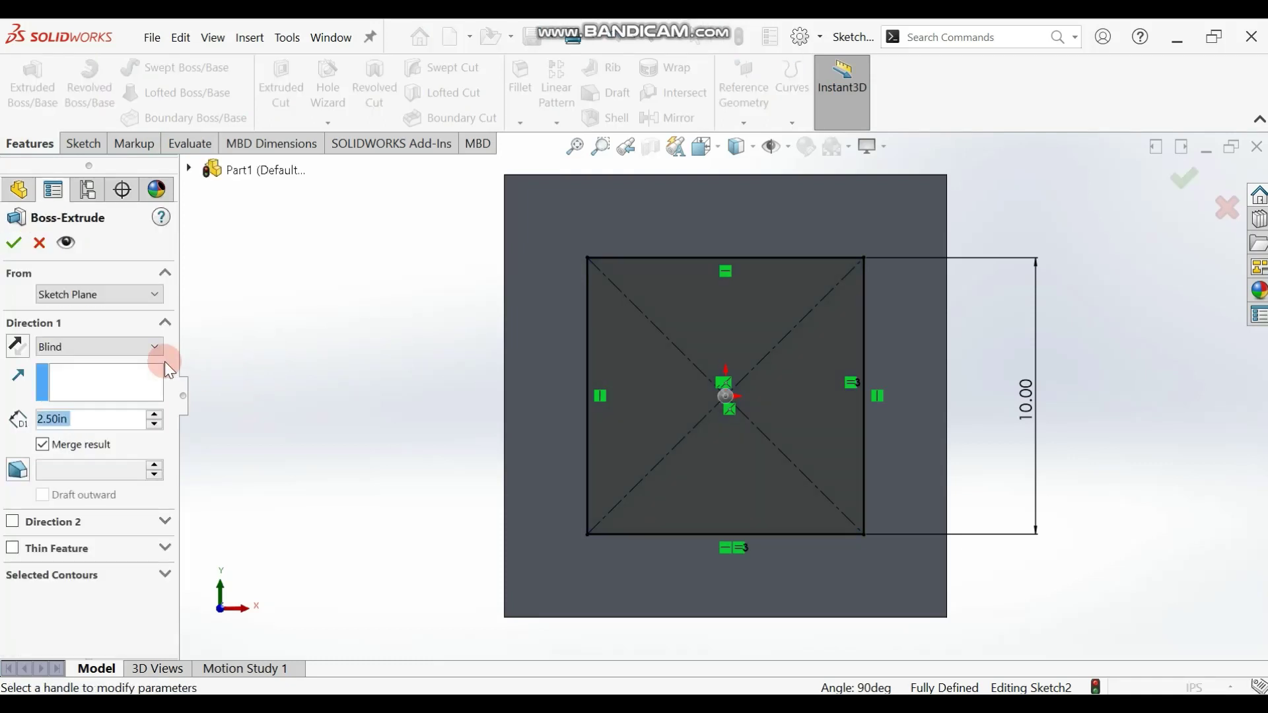
type("1")
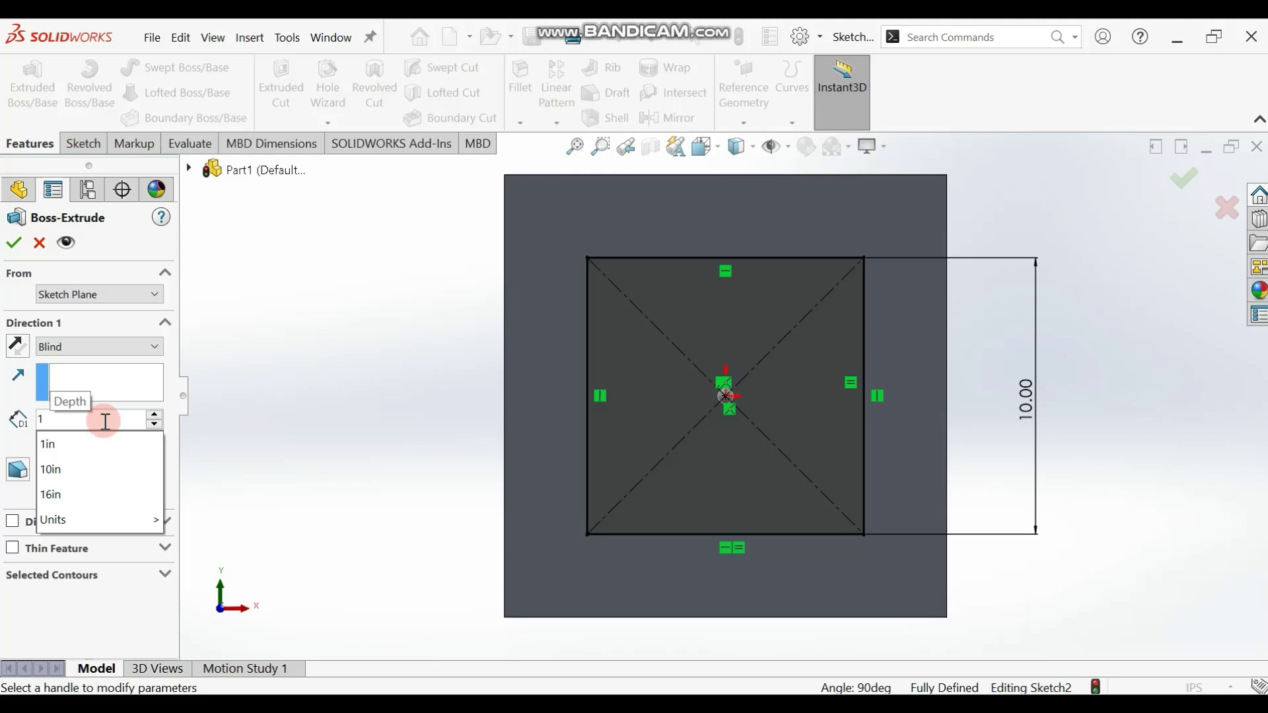
left_click(156, 457)
left_click(66, 282)
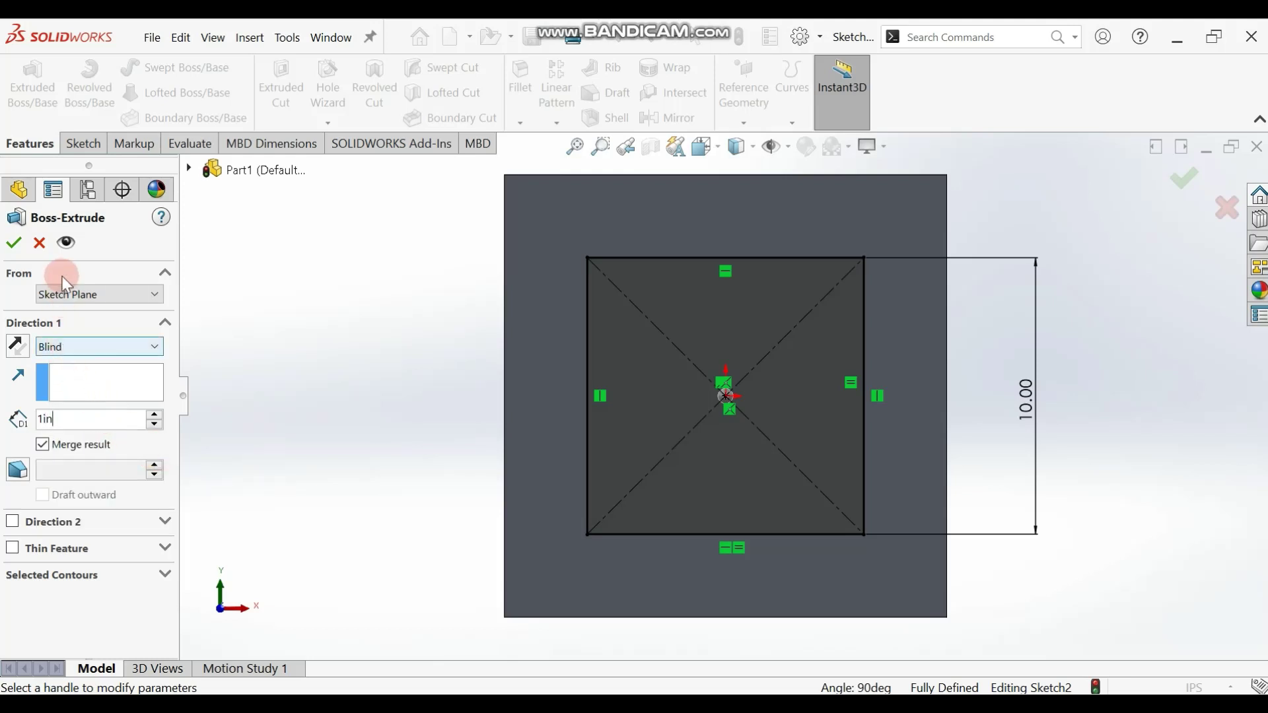
left_click(14, 243)
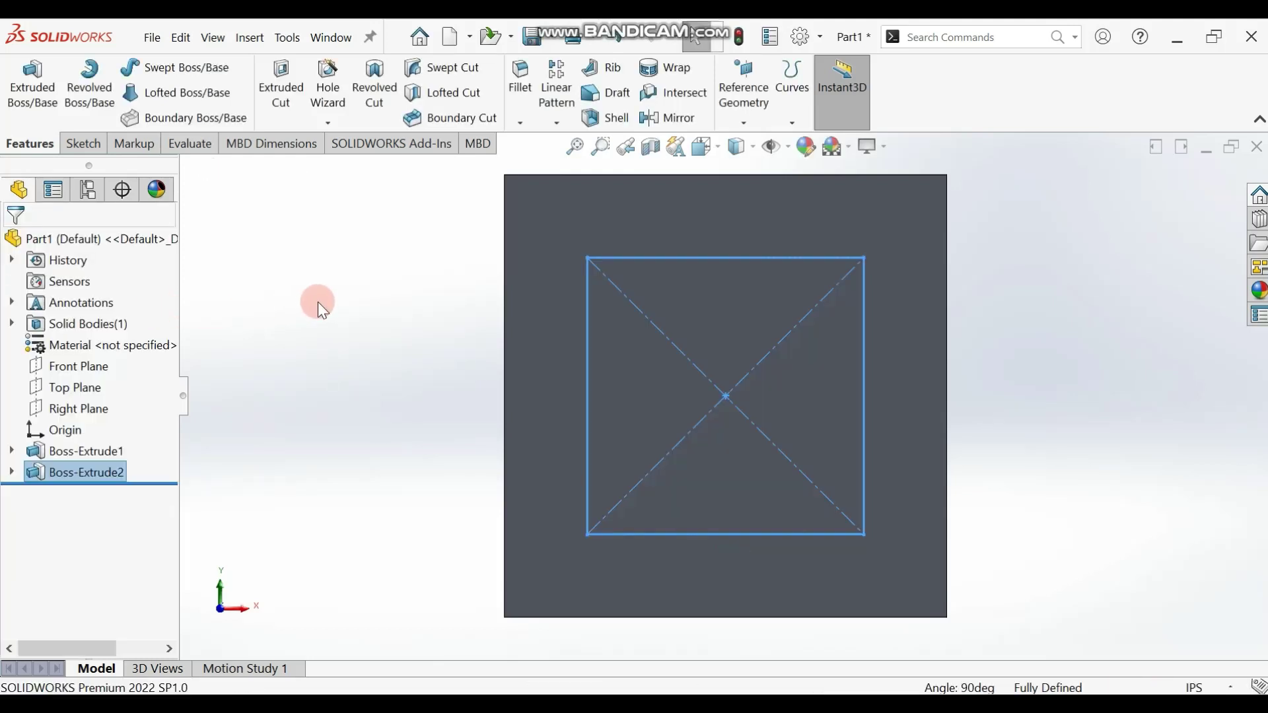
scroll(241, 365, "down", 2)
scroll(271, 310, "up", 3)
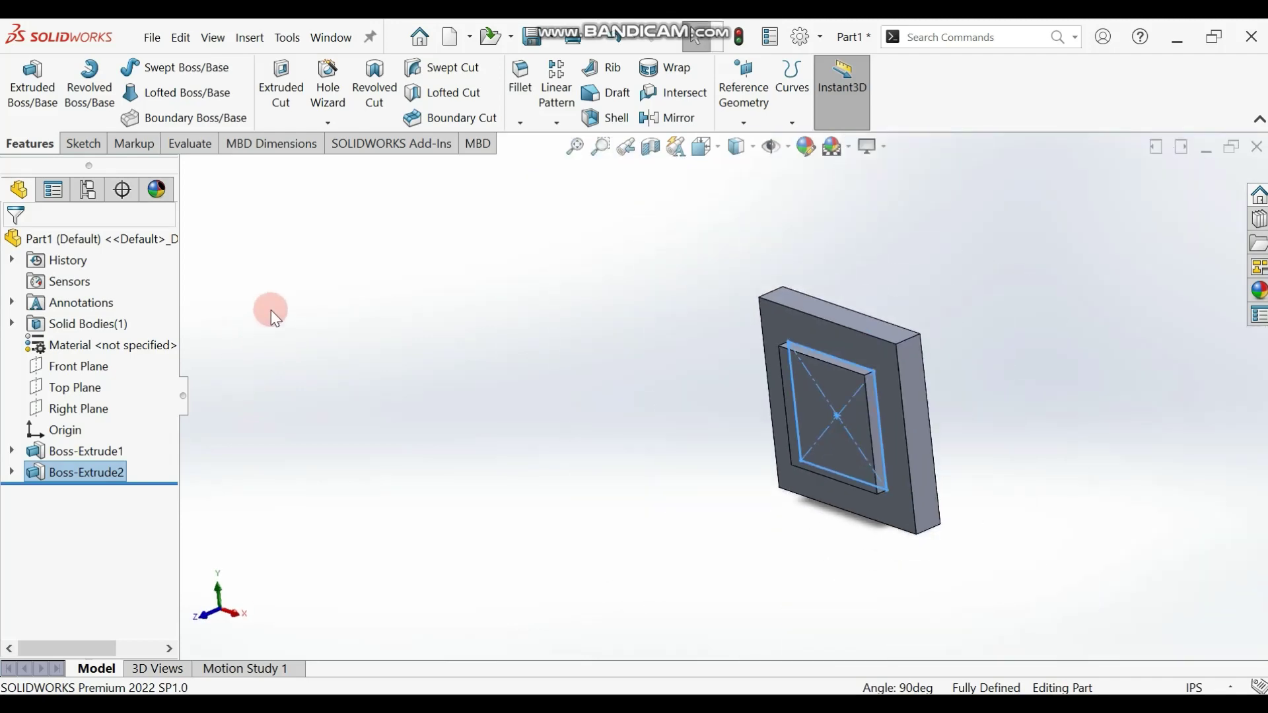
scroll(463, 347, "down", 1)
scroll(464, 347, "up", 1)
scroll(979, 380, "up", 2)
scroll(997, 396, "down", 1)
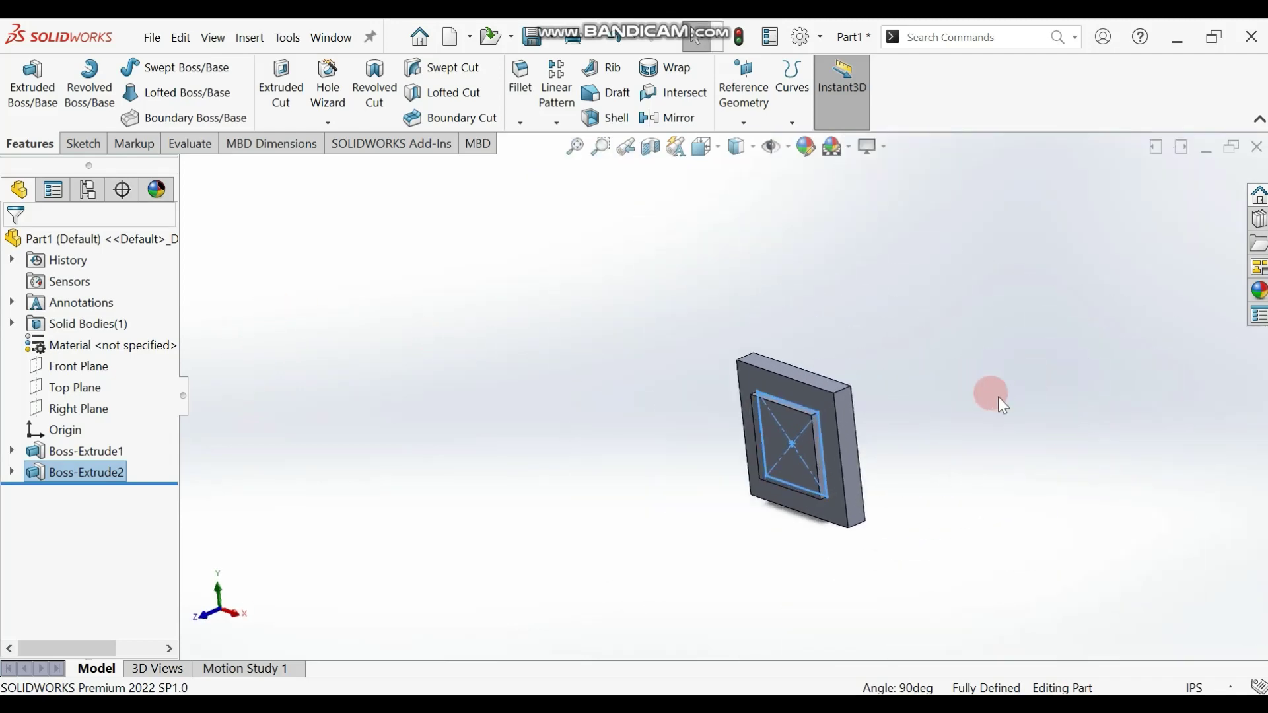
left_click(1010, 433)
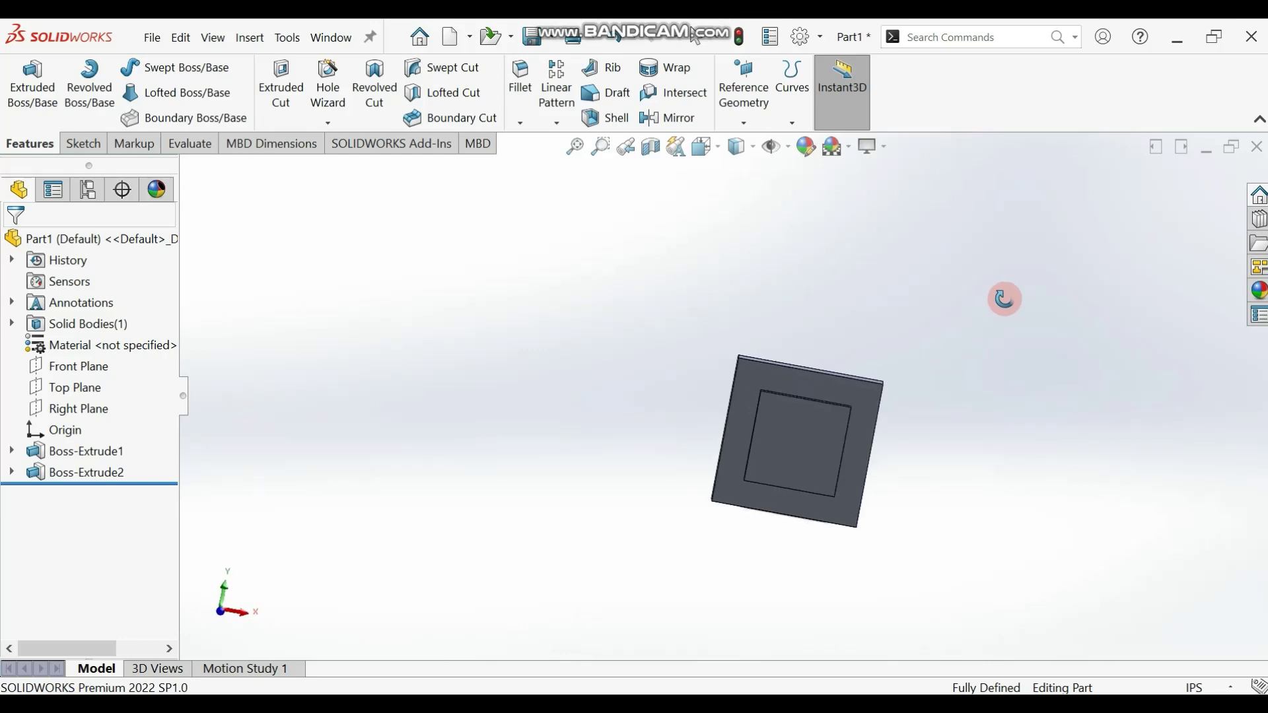